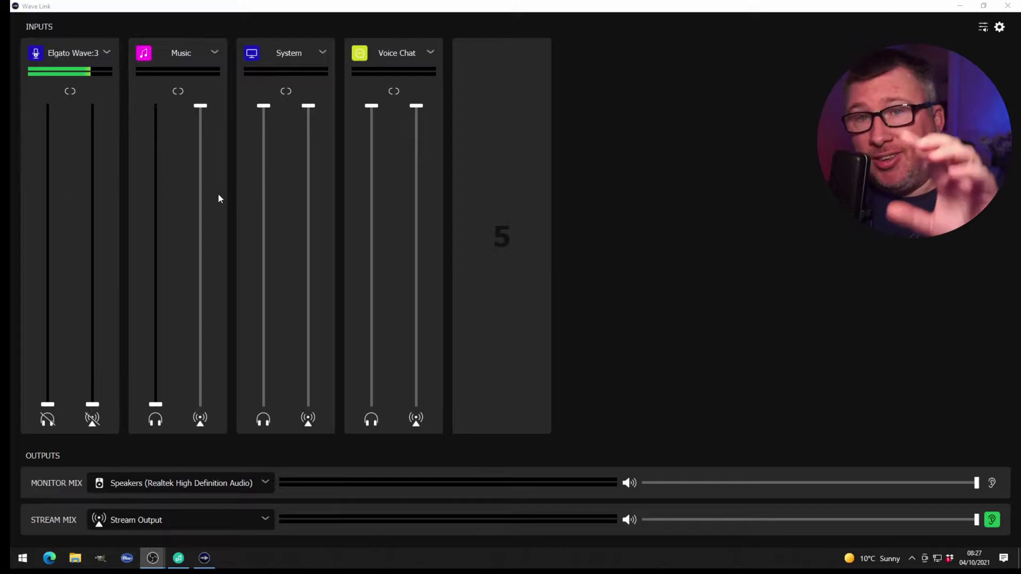
Step: In Wave Link, listen to the Monitor Mix instead of the Stream Mix
left_click(991, 483)
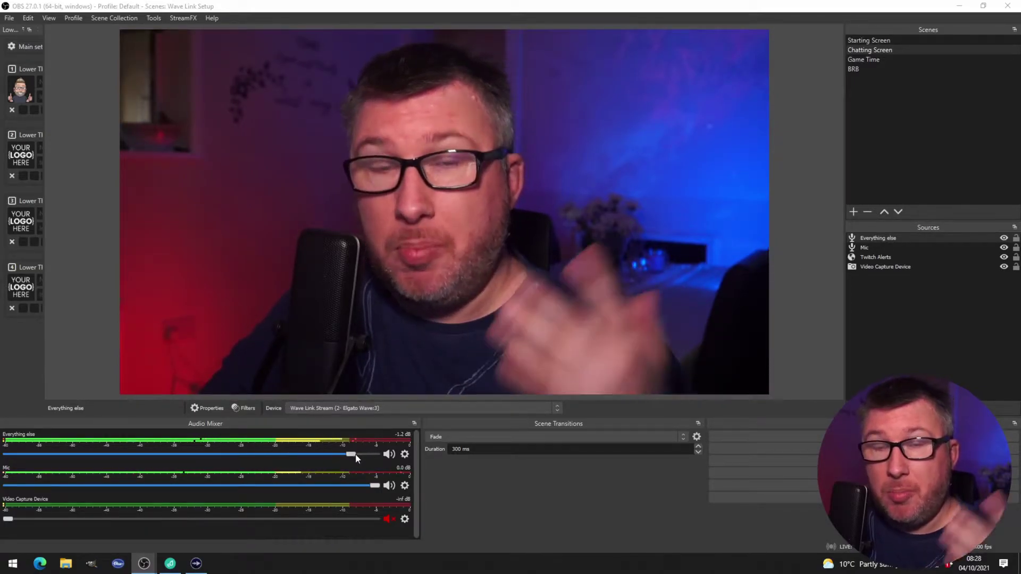
Step: Lower the Everything else audio source from -1.2 dB to -1.9 dB
left_click_drag(356, 456, 340, 456)
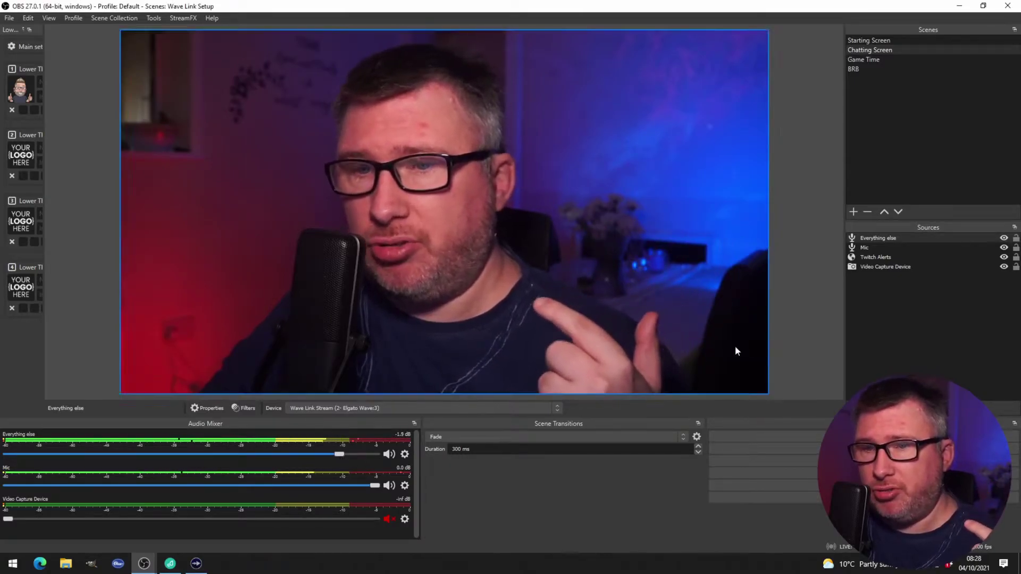
Step: Check the Mic source's filters, including its RNNoise Noise Suppression, then close them
right_click(892, 249)
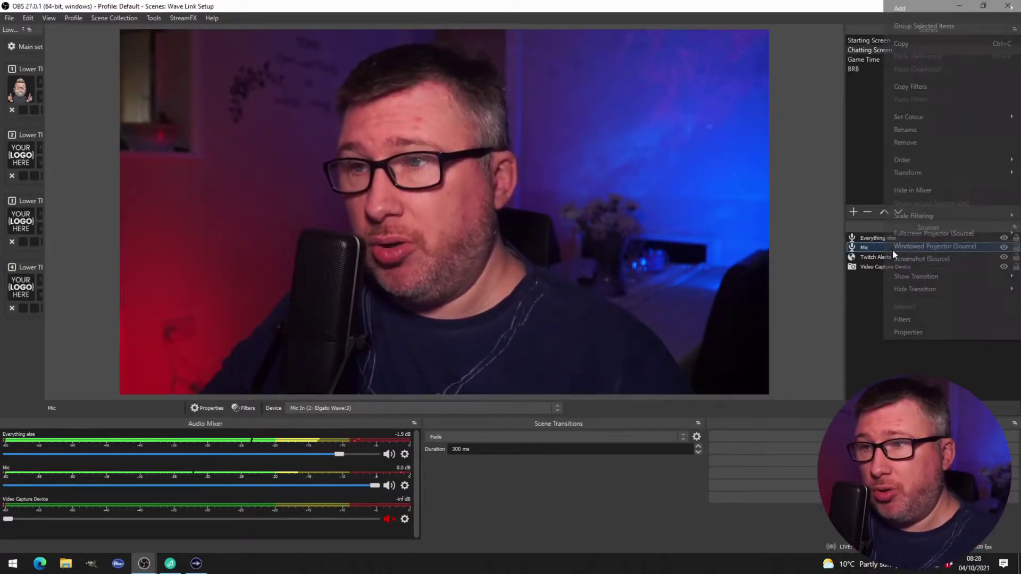
left_click(916, 320)
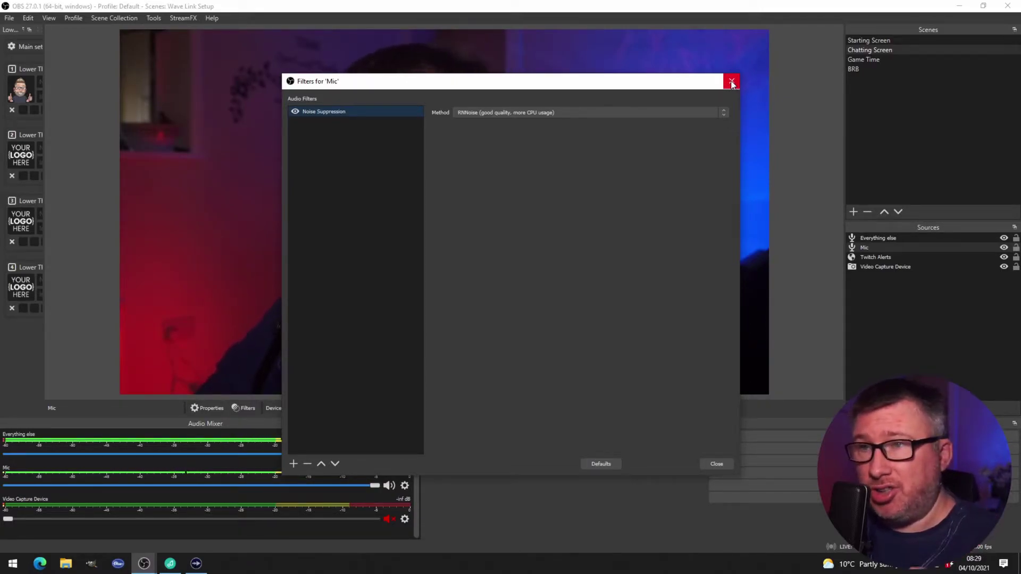
left_click(732, 82)
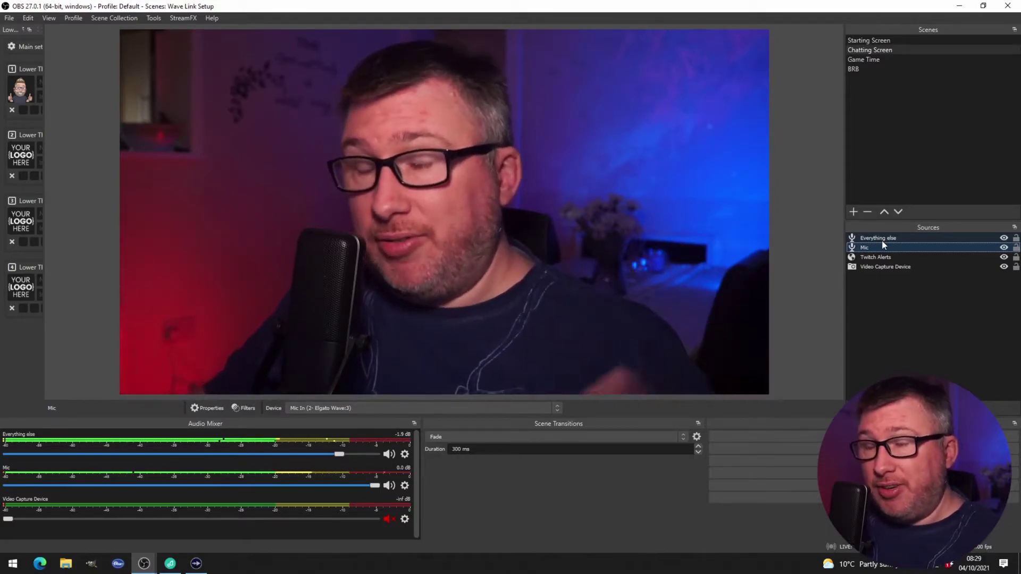
Step: Remove the Everything else source from the Chatting Screen scene
left_click(882, 240)
right_click(882, 241)
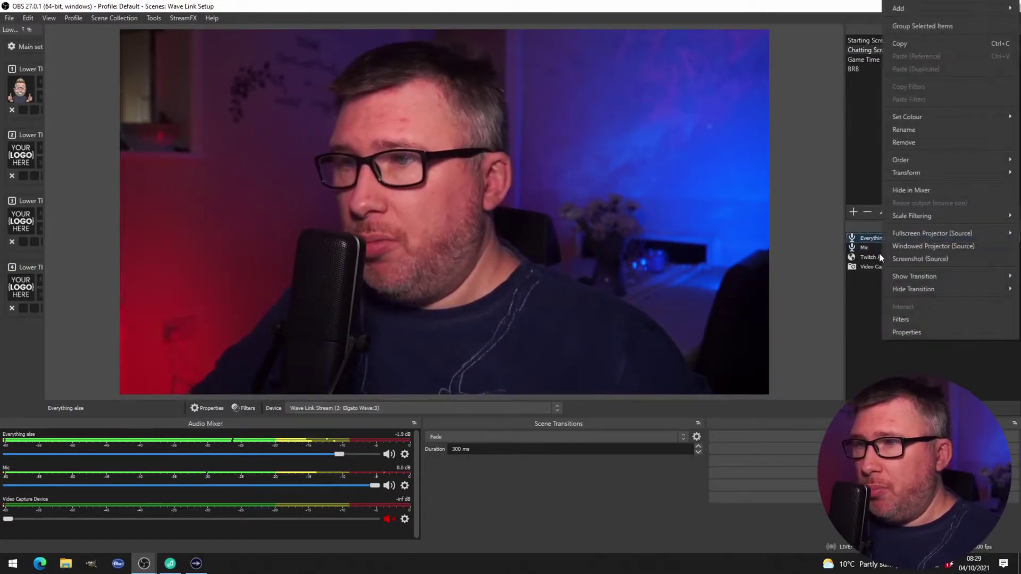
left_click(924, 142)
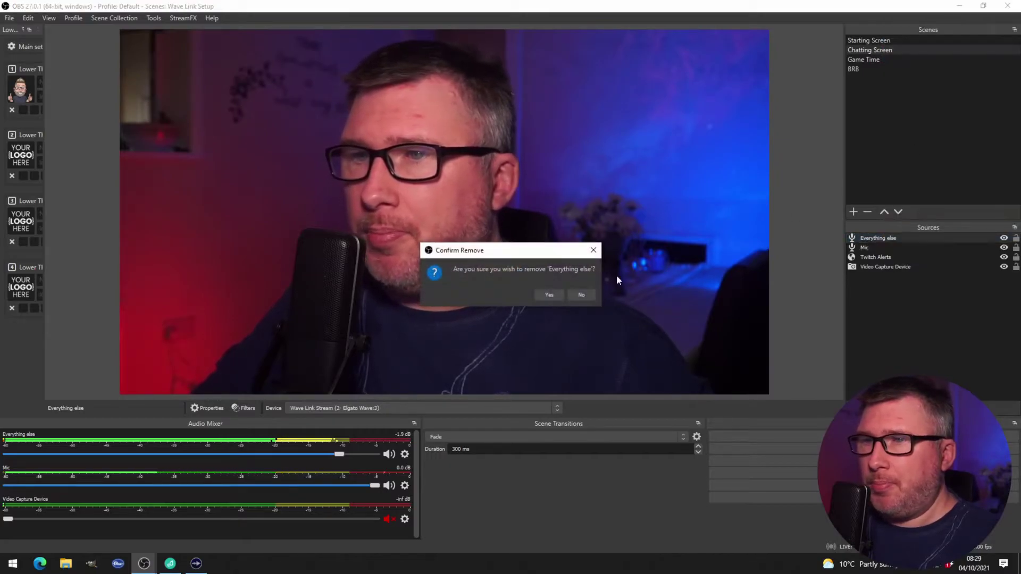
left_click(546, 294)
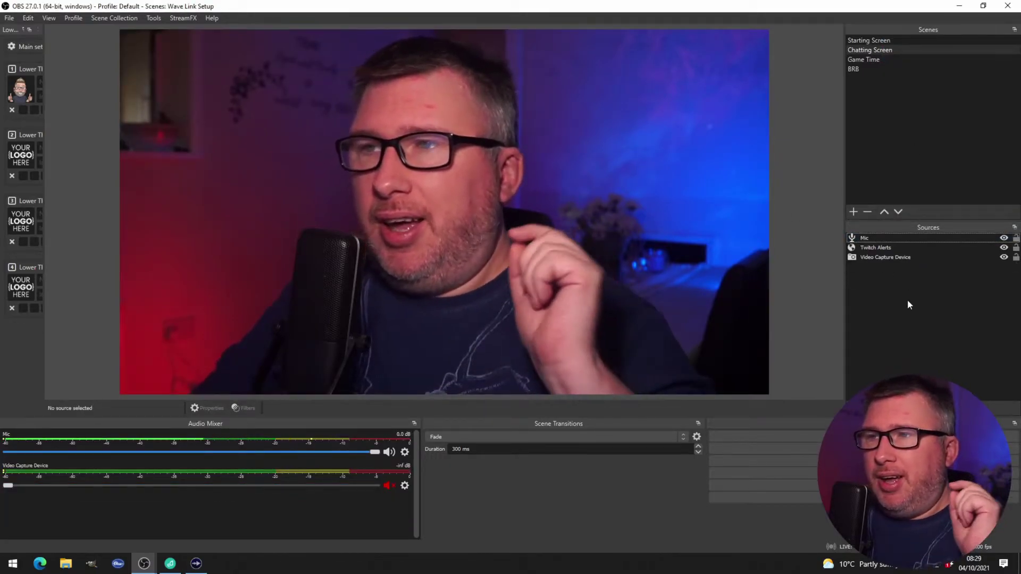
Step: Add an Audio Output Capture named 'Music' on Wave Link Music, turned down to about -42 dB
left_click(854, 393)
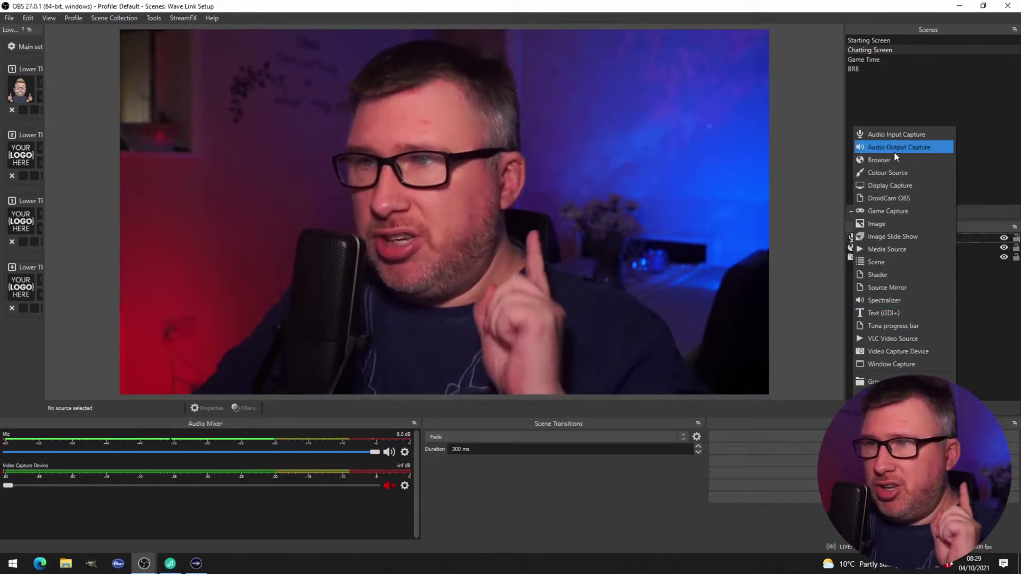
left_click(894, 149)
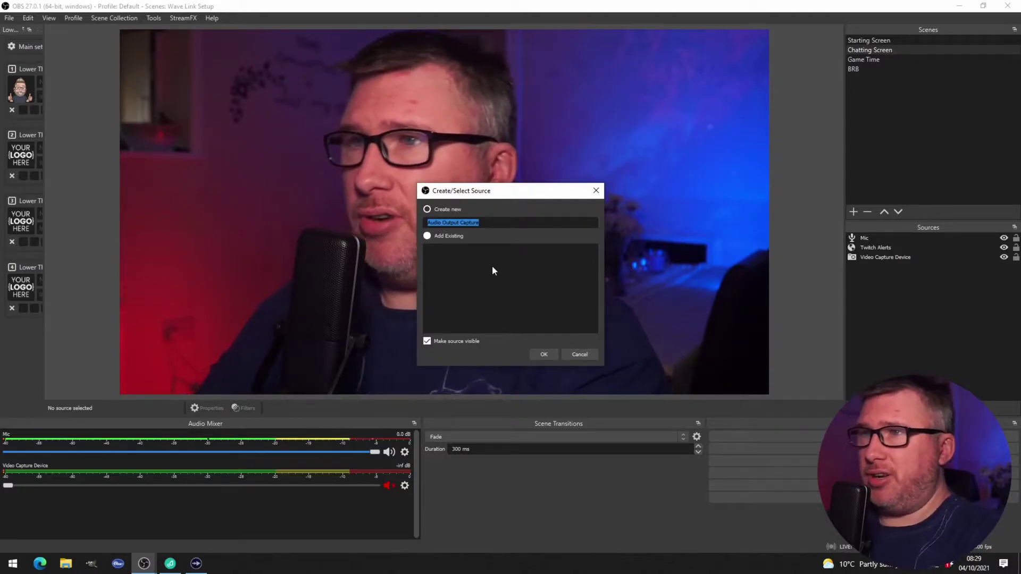
type("M")
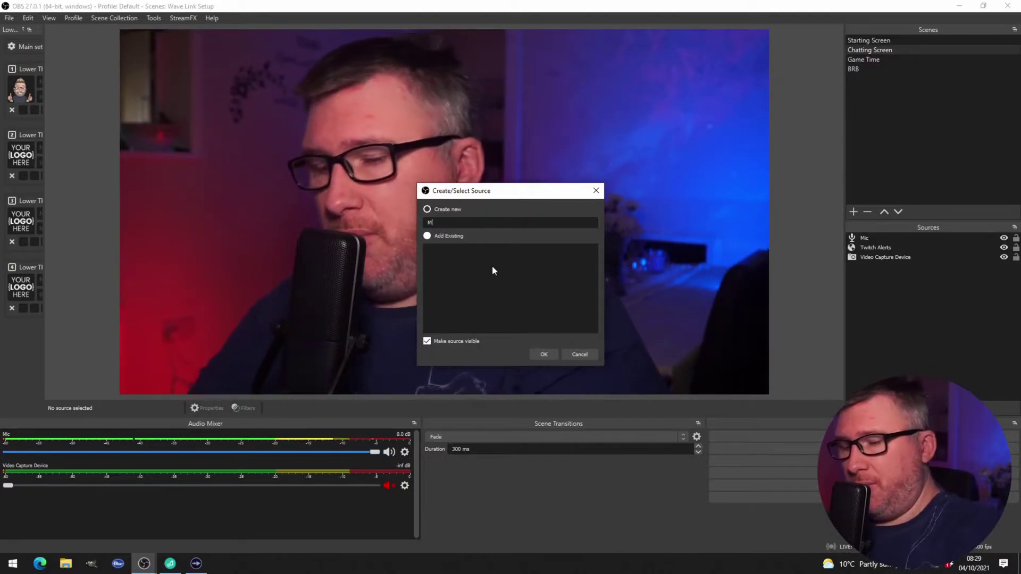
type("usic")
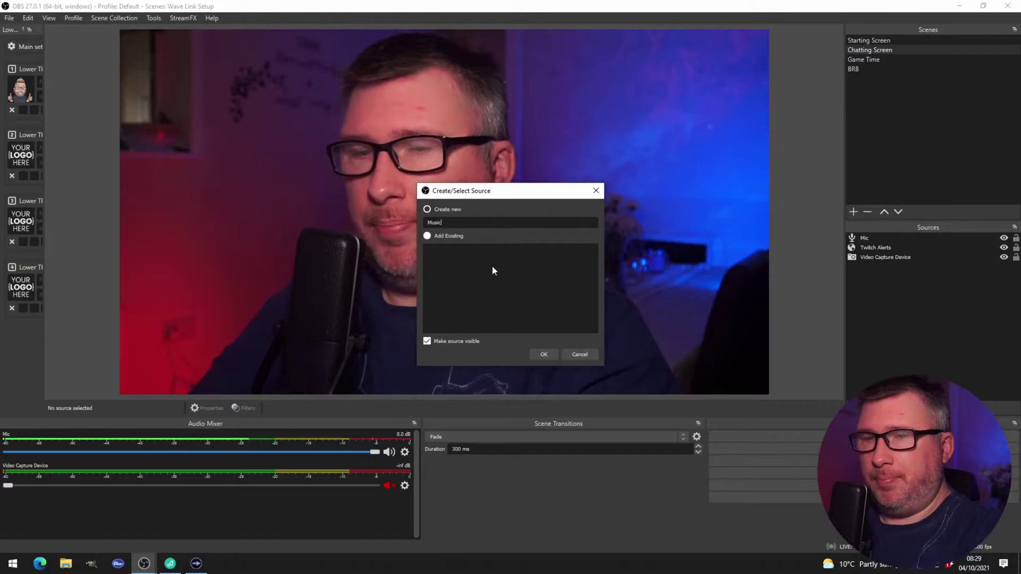
key("Return")
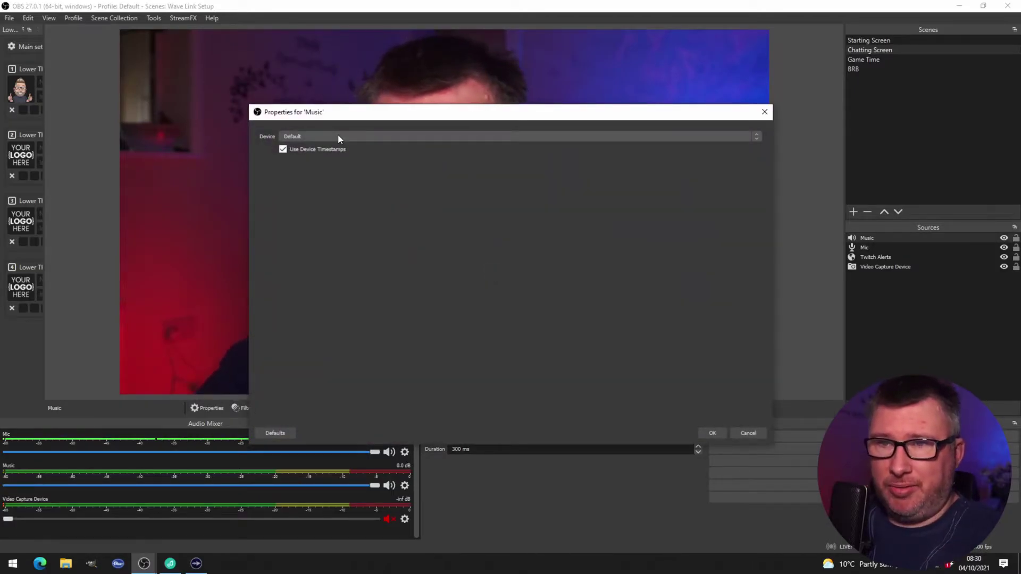
left_click(338, 136)
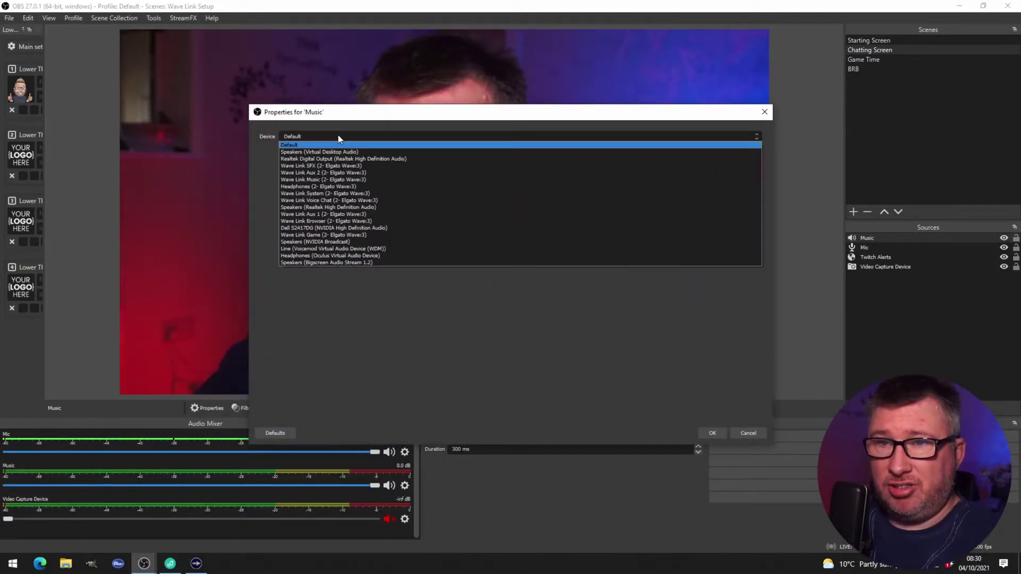
left_click(328, 180)
left_click(712, 433)
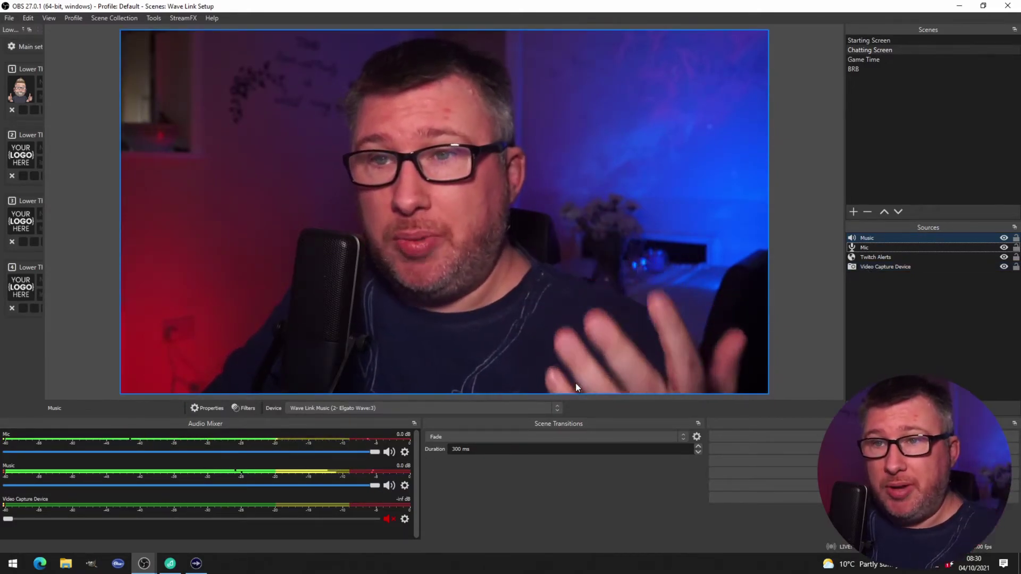
left_click_drag(375, 486, 236, 487)
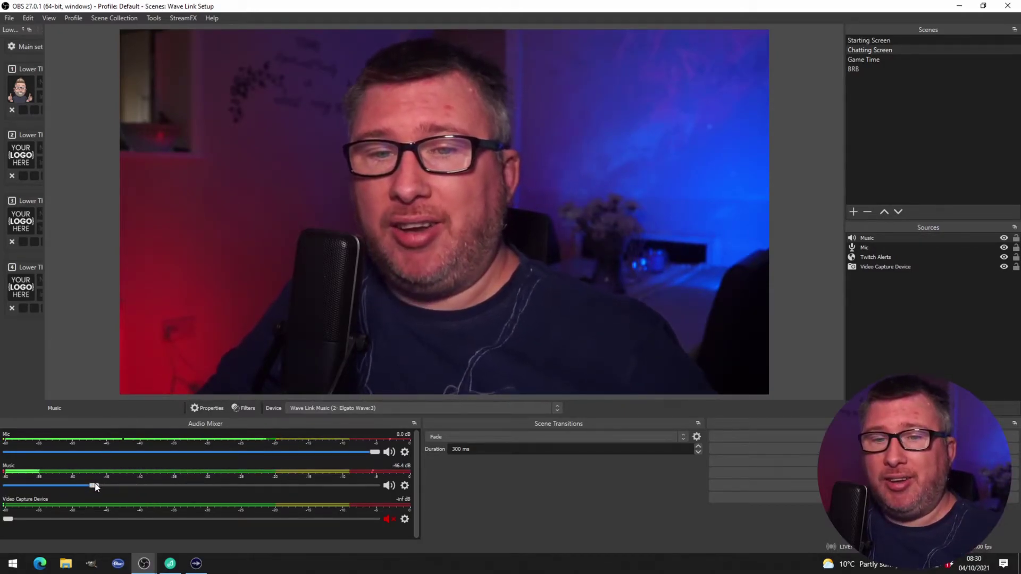
left_click_drag(96, 487, 106, 487)
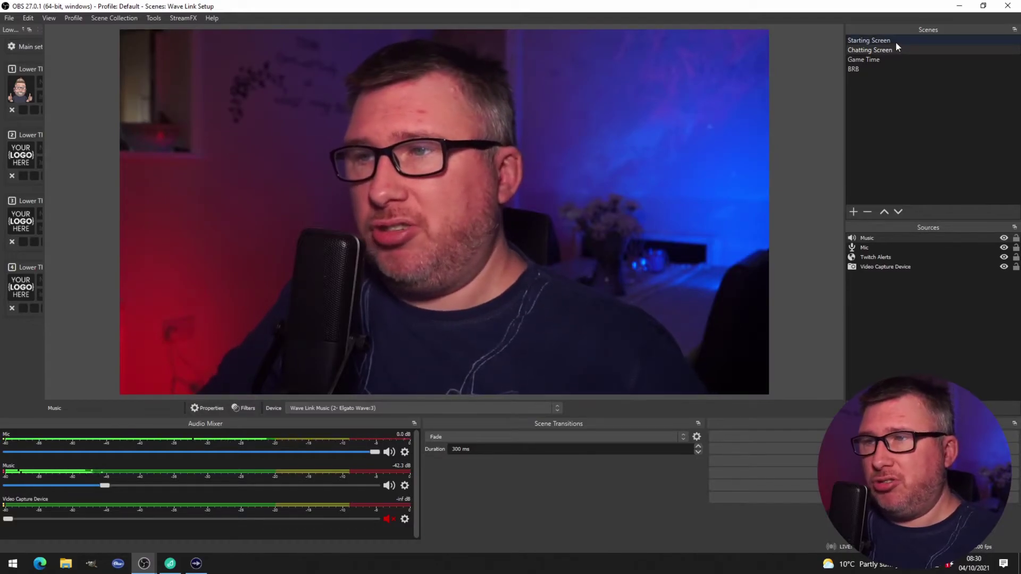
Step: Add the existing Music source to Starting Screen at -5.4 dB, then return to Chatting Screen
left_click(896, 42)
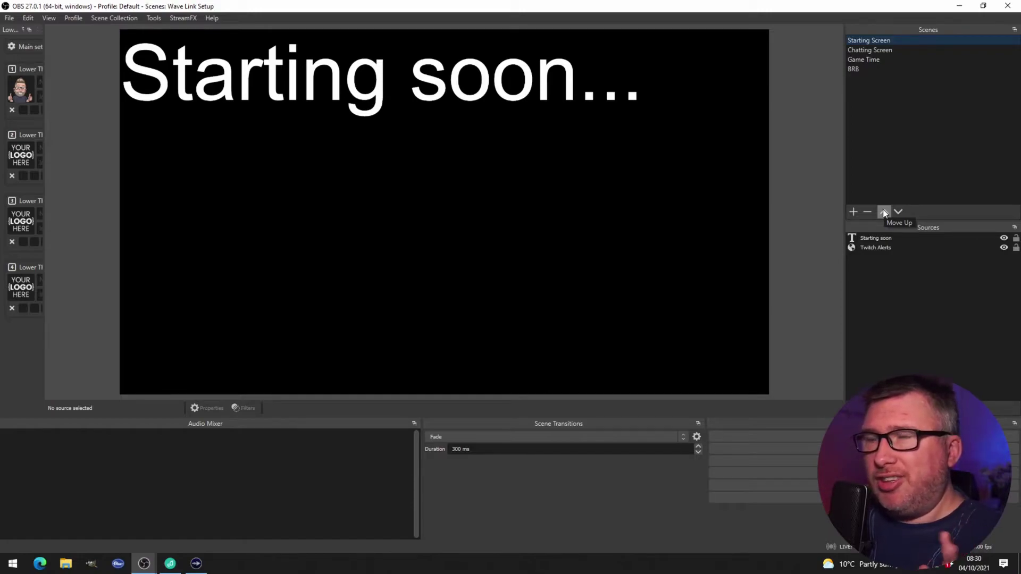
left_click(854, 396)
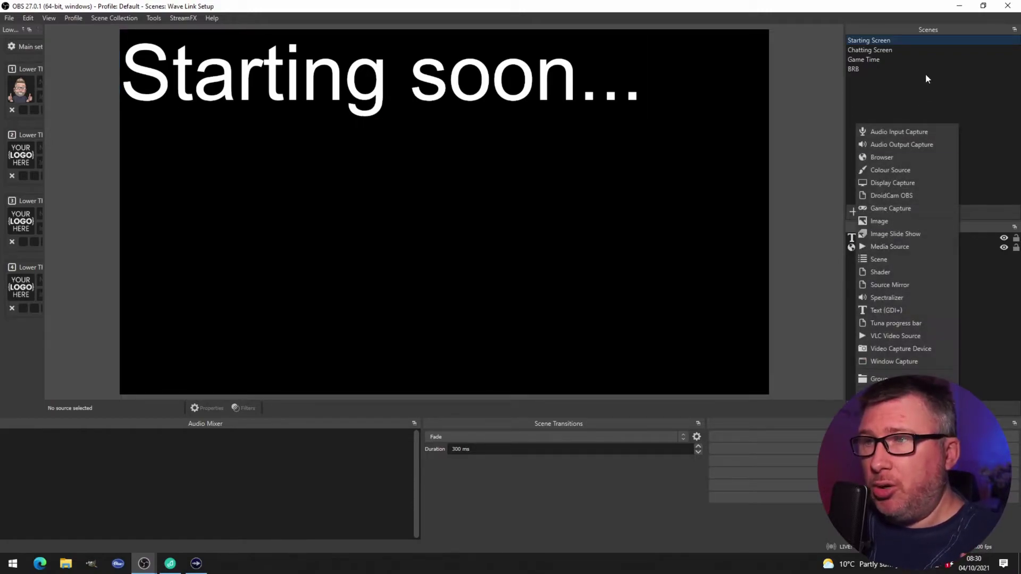
left_click(892, 151)
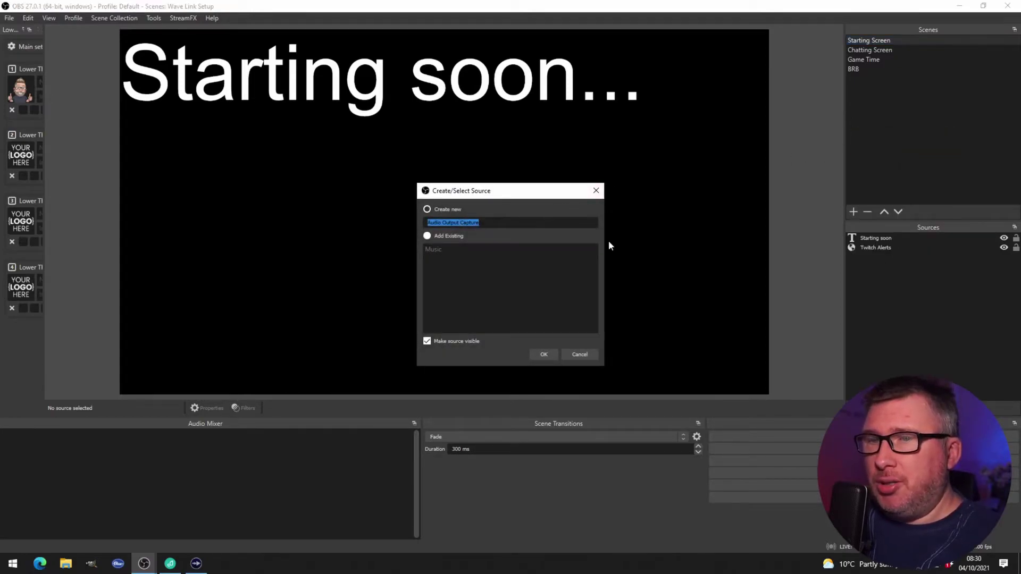
left_click(545, 357)
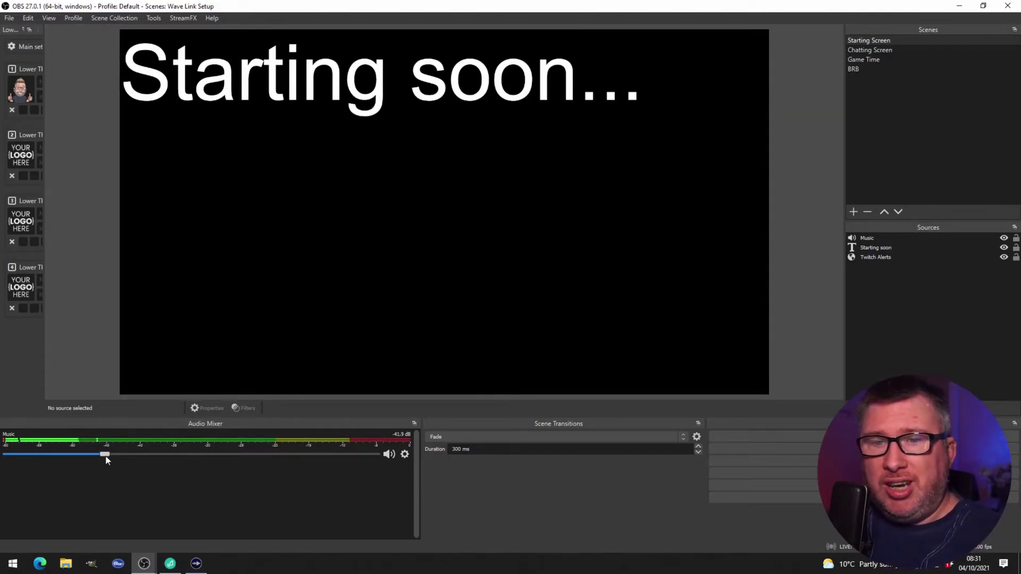
left_click_drag(280, 463, 292, 462)
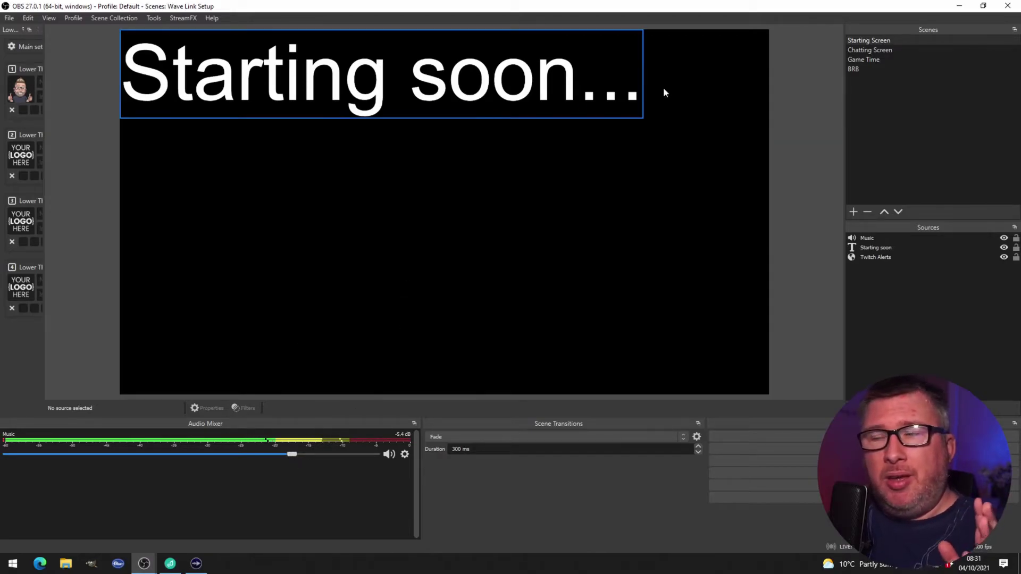
left_click(879, 51)
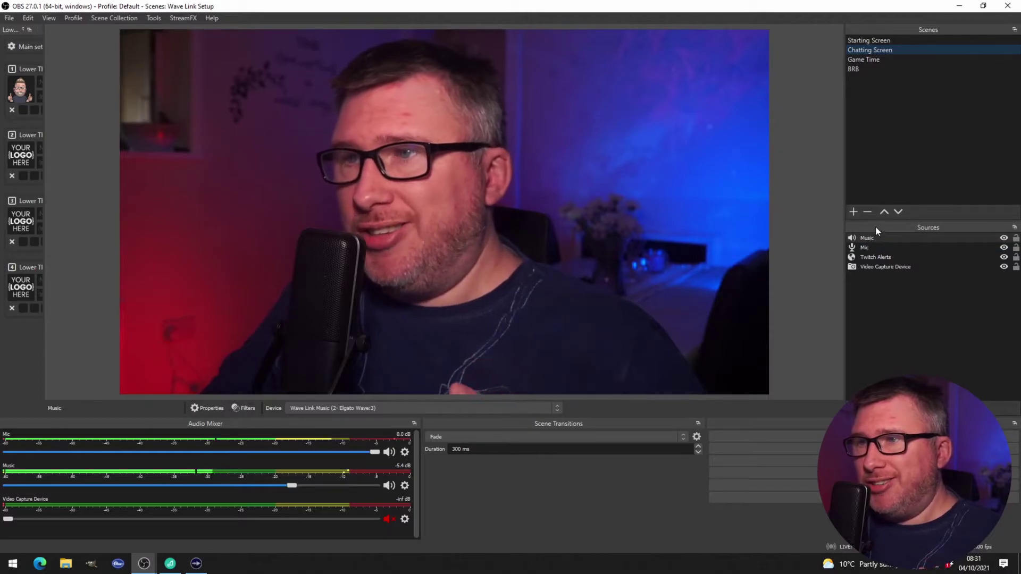
Step: Add an Audio Output Capture 'Music - Reduced' on Wave Link Music, lowered to -34.1 dB
left_click(853, 409)
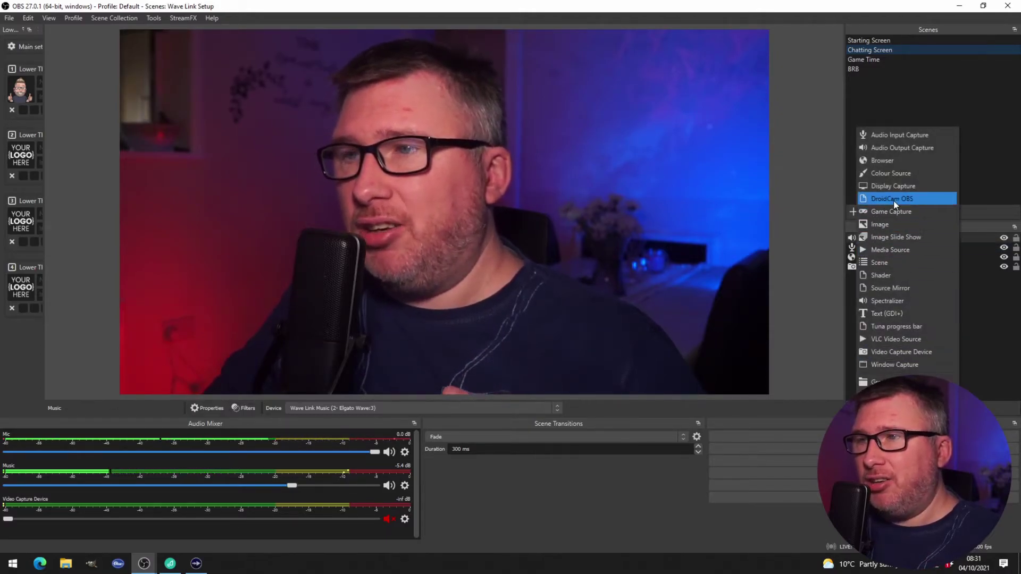
left_click(881, 152)
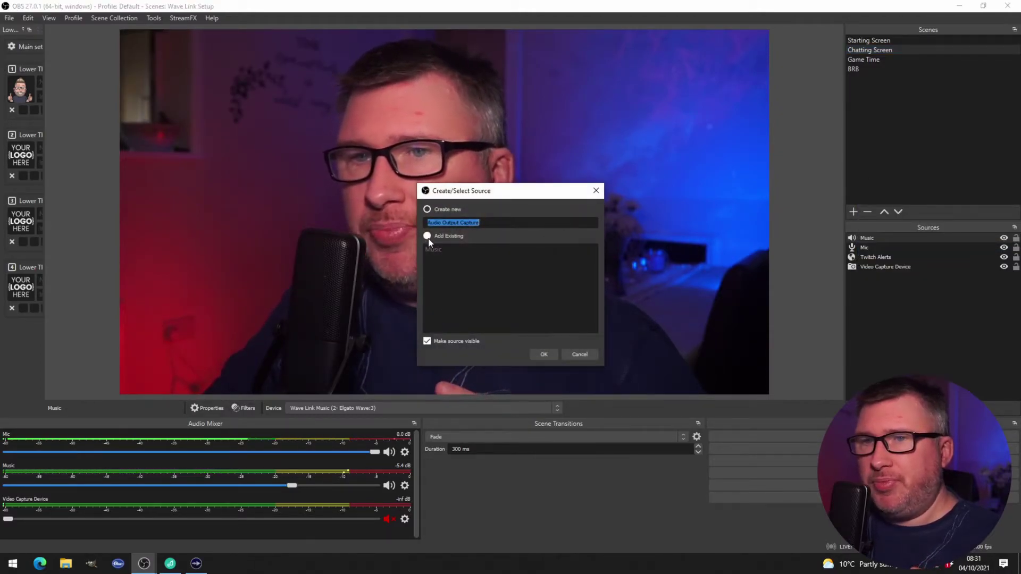
type("Music")
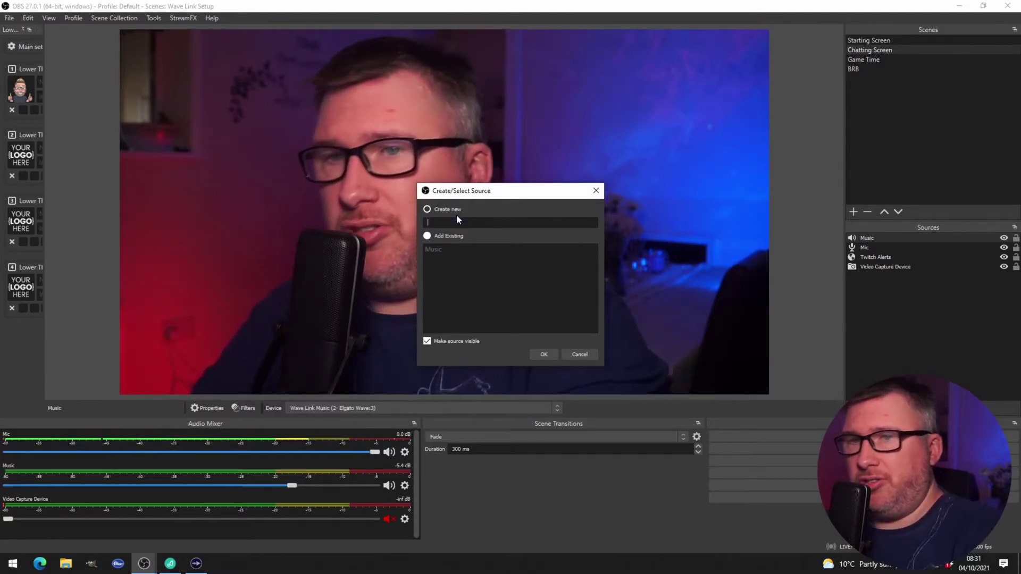
type(" - Reduced")
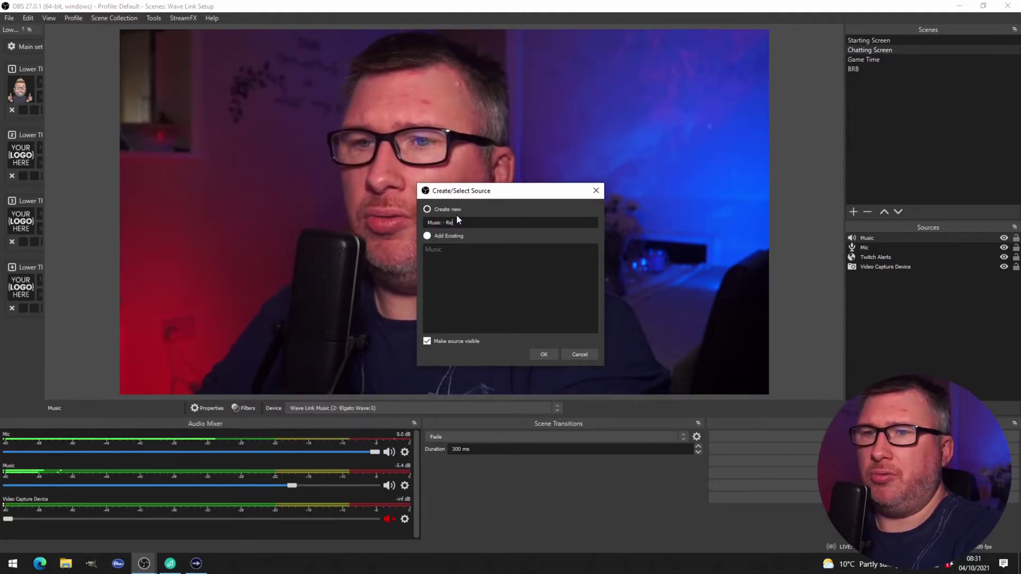
key("Return")
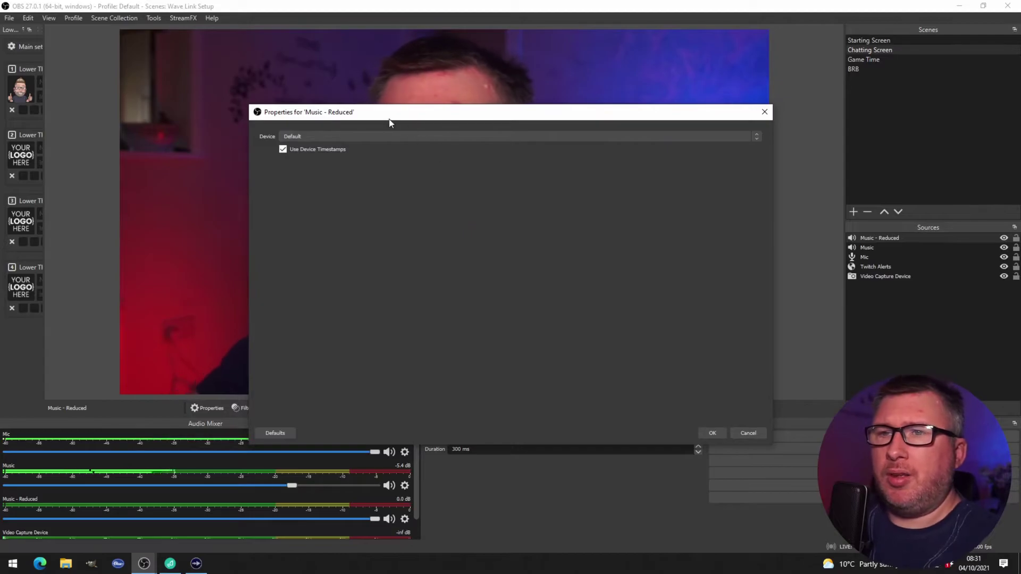
left_click(379, 135)
left_click(334, 179)
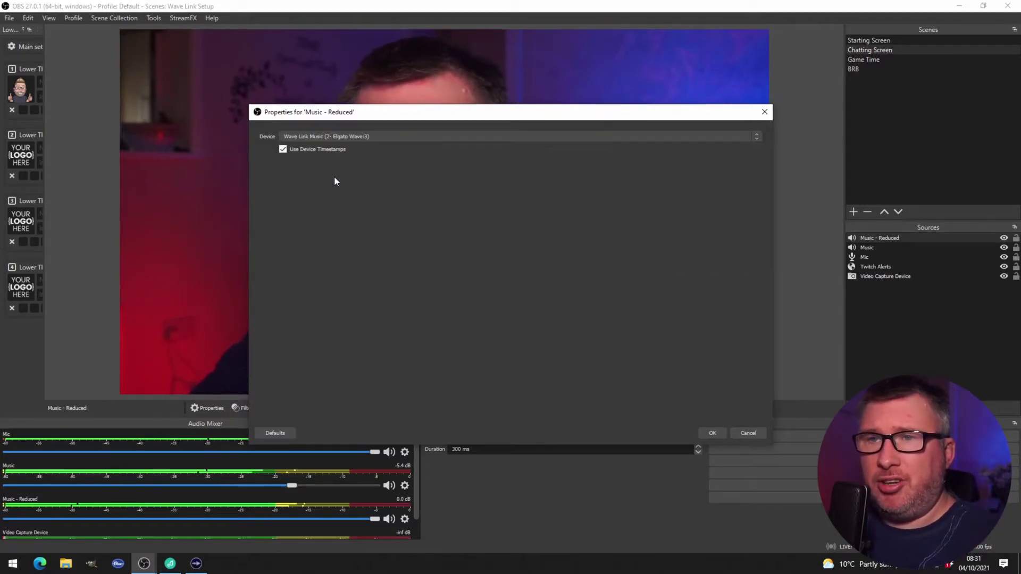
left_click(714, 431)
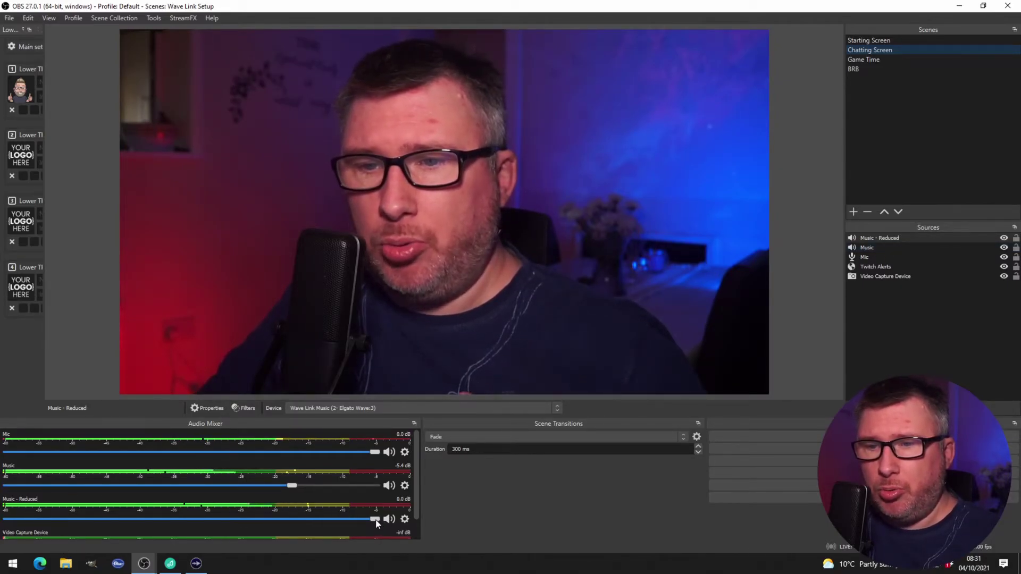
left_click_drag(375, 519, 128, 524)
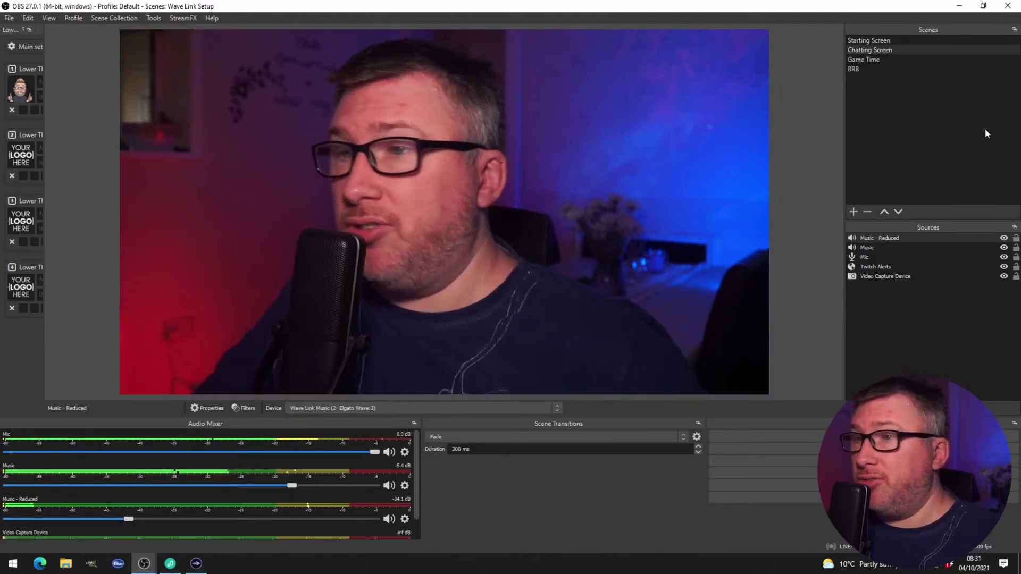
Step: Remove the Music source from Chatting Screen and switch to the Starting Screen scene
left_click(887, 248)
right_click(887, 249)
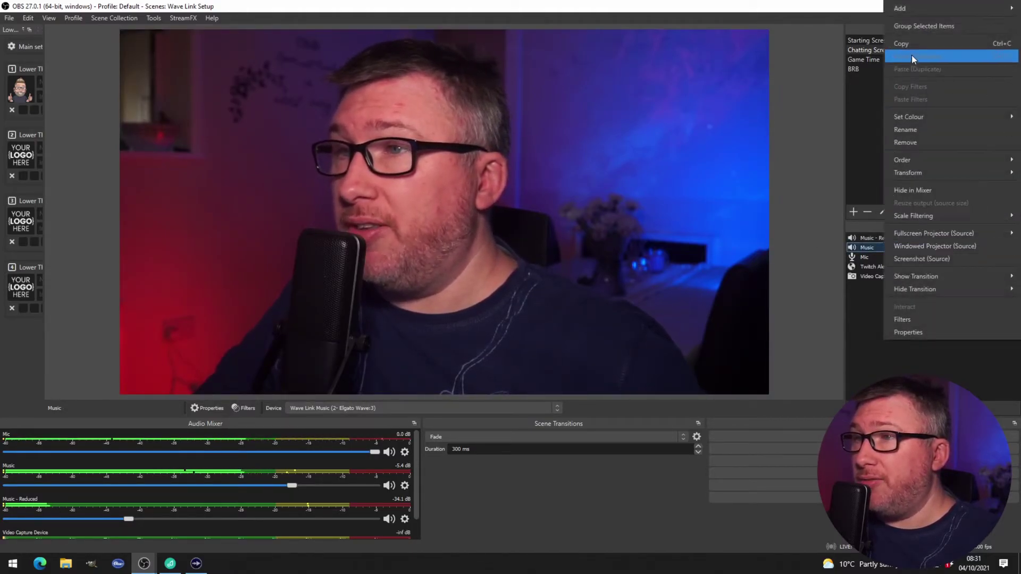
left_click(929, 142)
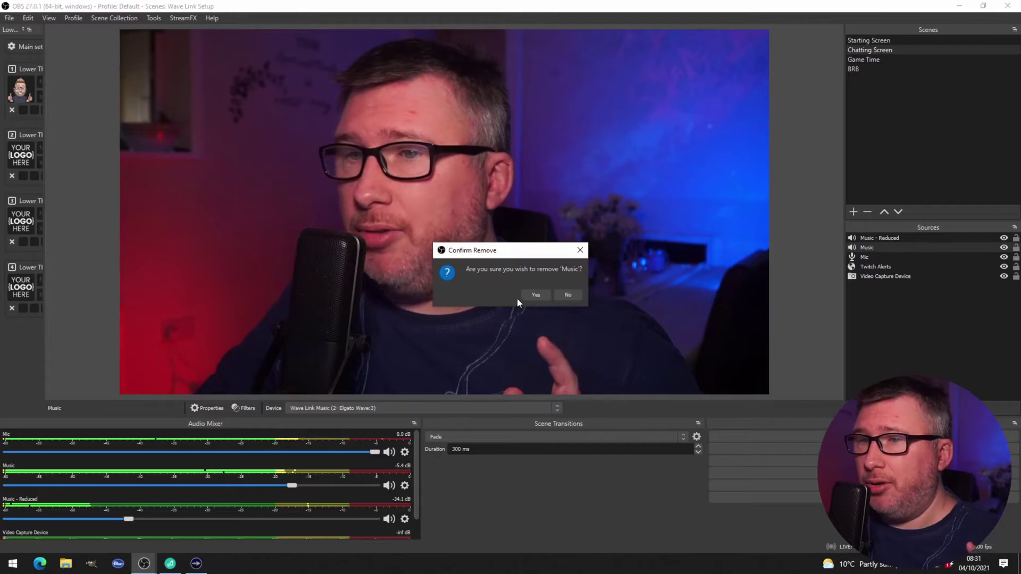
left_click(531, 295)
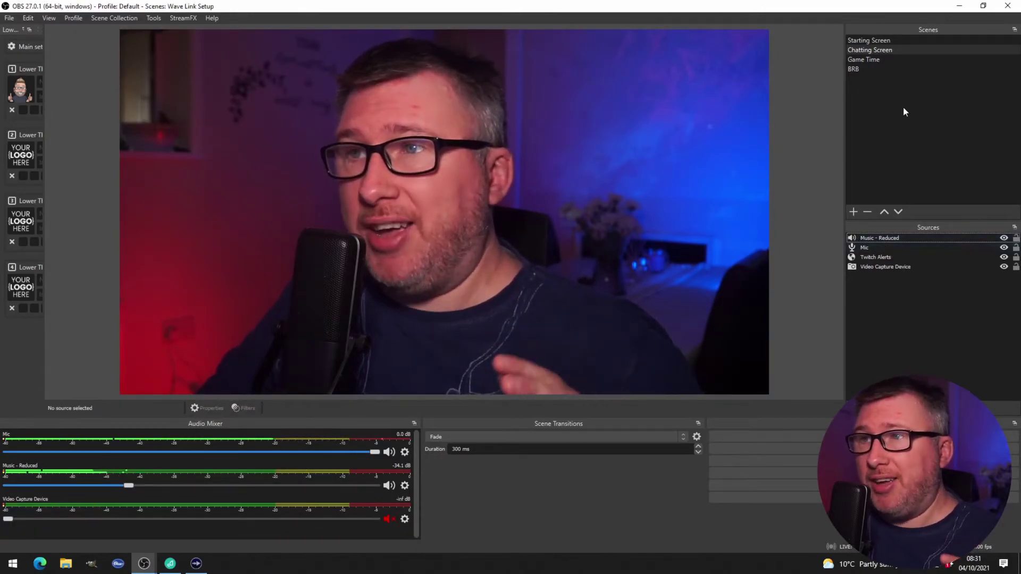
left_click(876, 42)
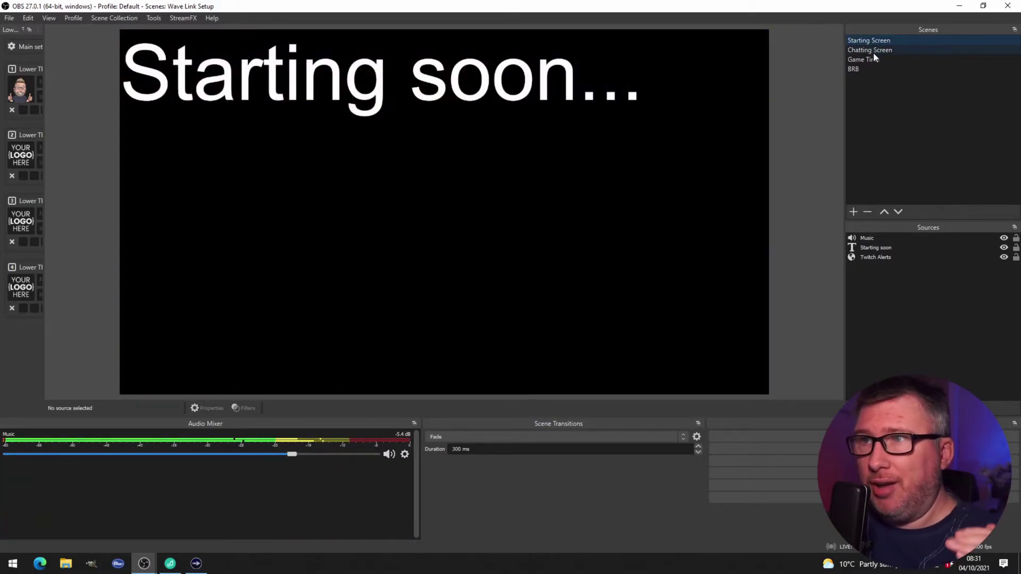
Step: Add the existing Music source to the BRB scene
left_click(863, 68)
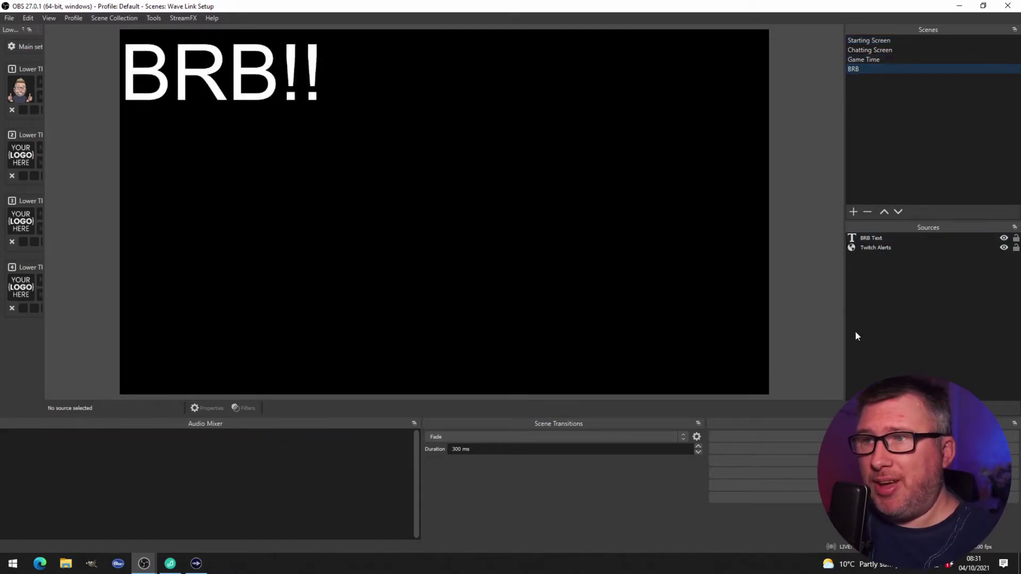
left_click(854, 403)
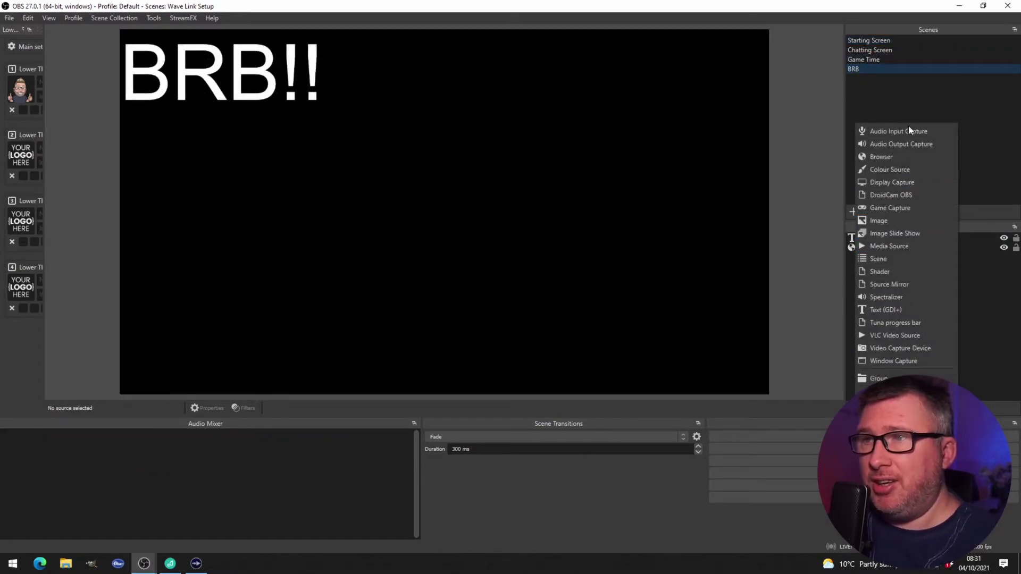
left_click(907, 143)
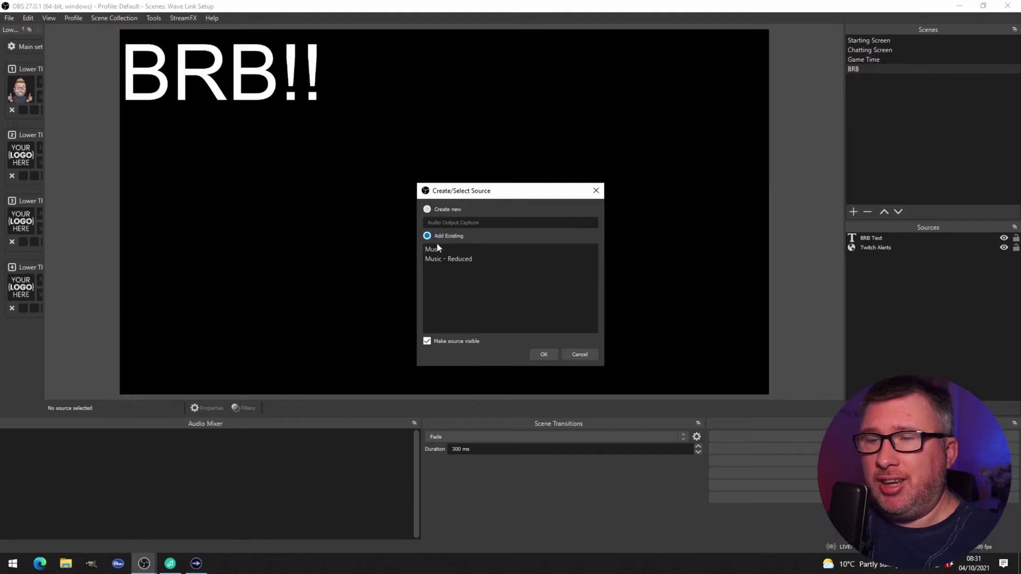
left_click(543, 355)
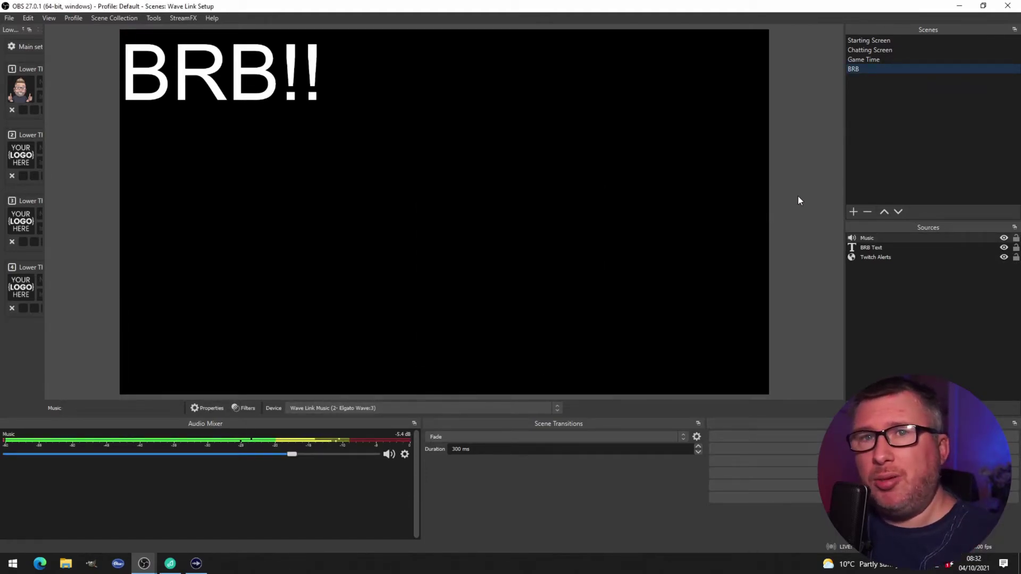
Step: Add the existing Music - Reduced source to the Game Time scene
left_click(876, 61)
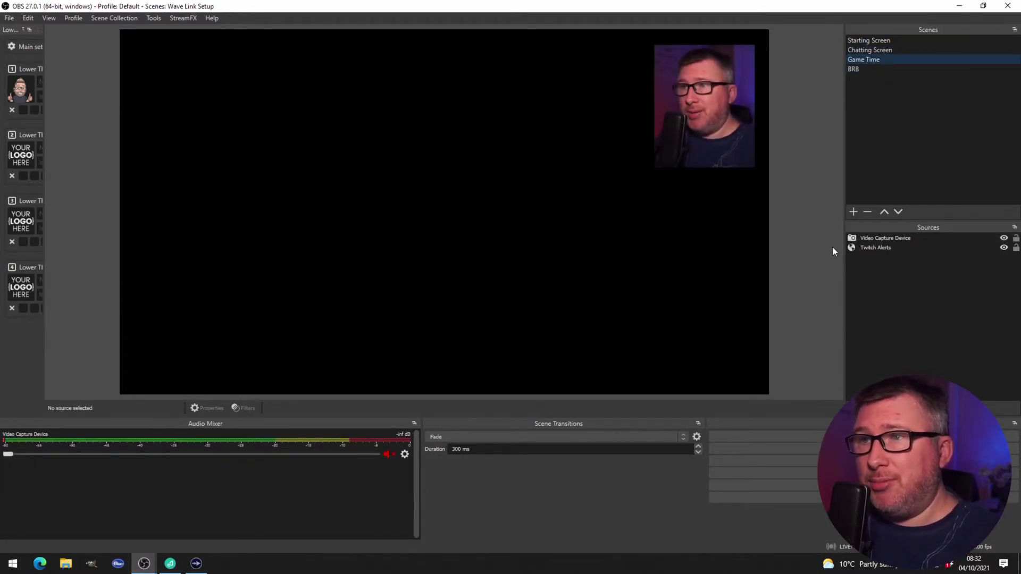
left_click(853, 408)
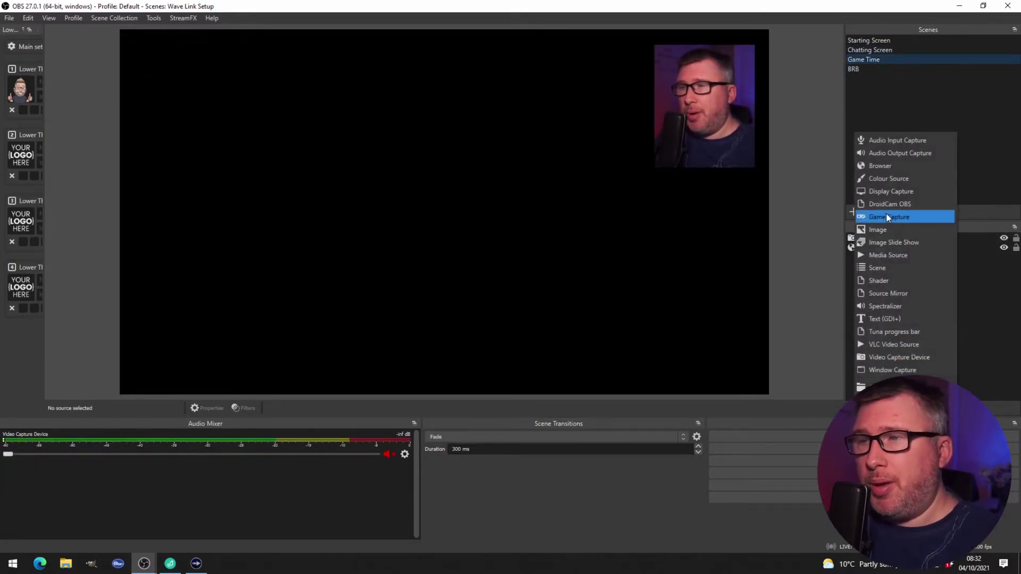
left_click(891, 152)
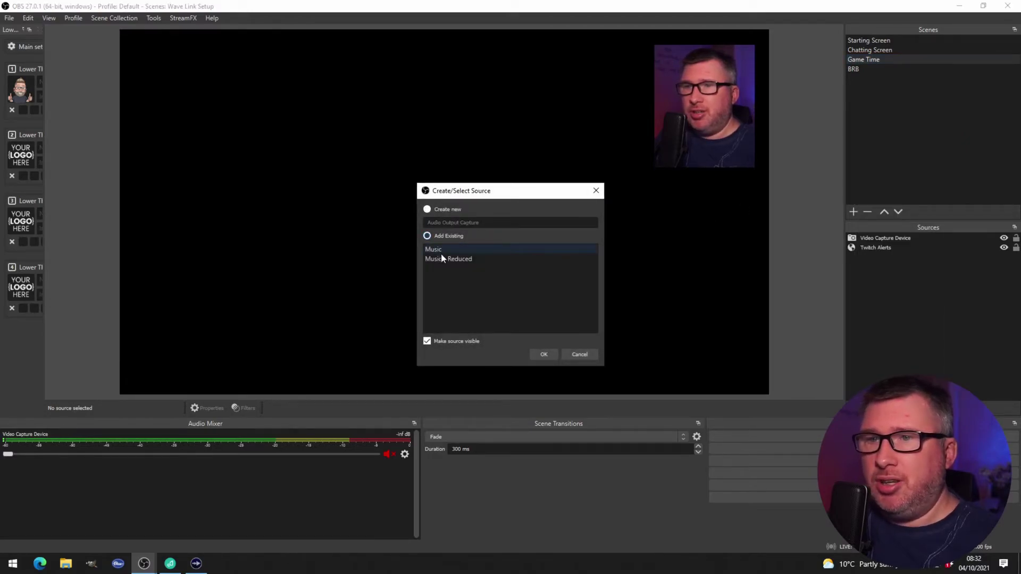
left_click(443, 258)
left_click(541, 353)
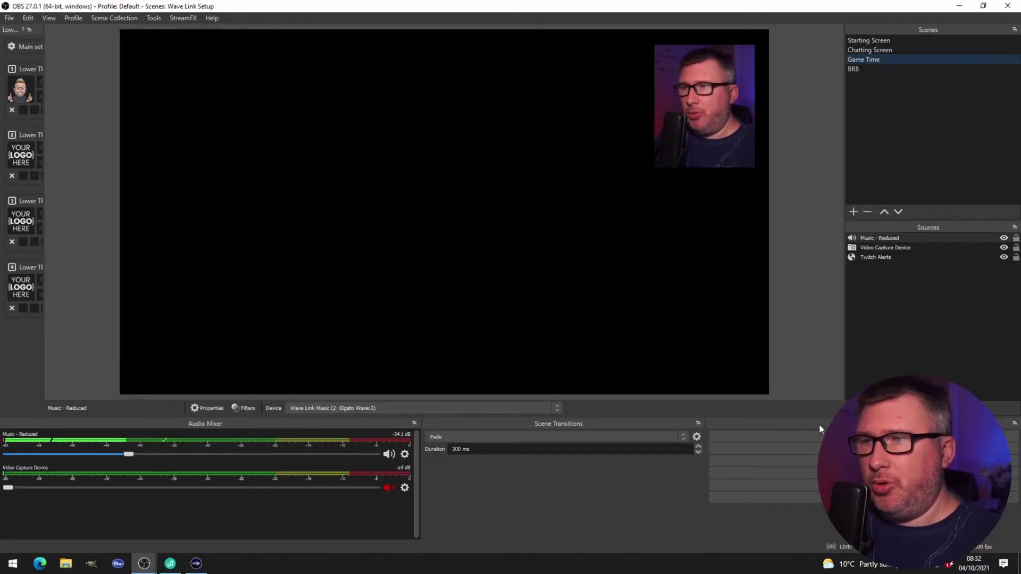
Step: Add the existing Mic audio input source to the Game Time scene
left_click(854, 408)
left_click(899, 145)
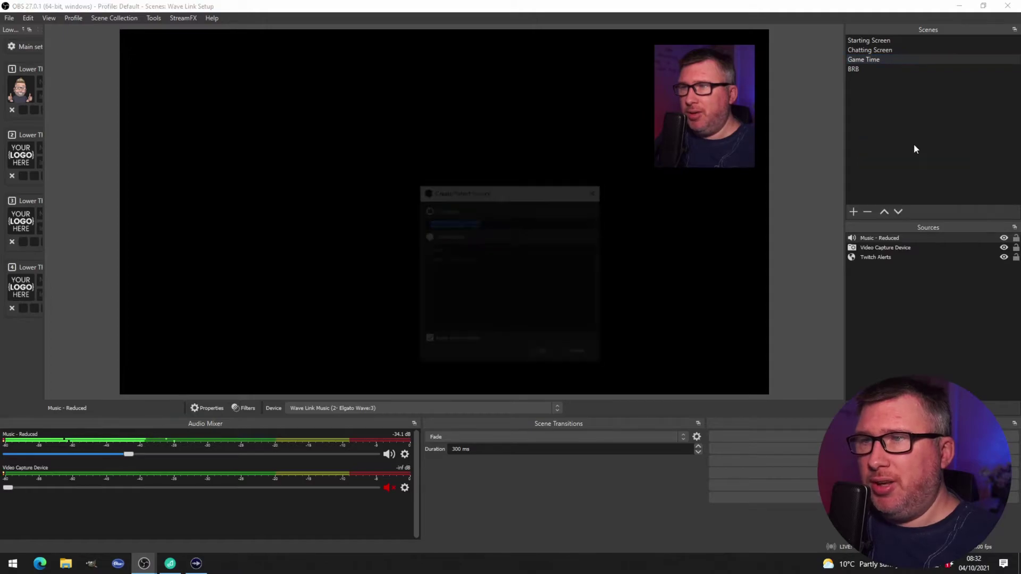
left_click(591, 355)
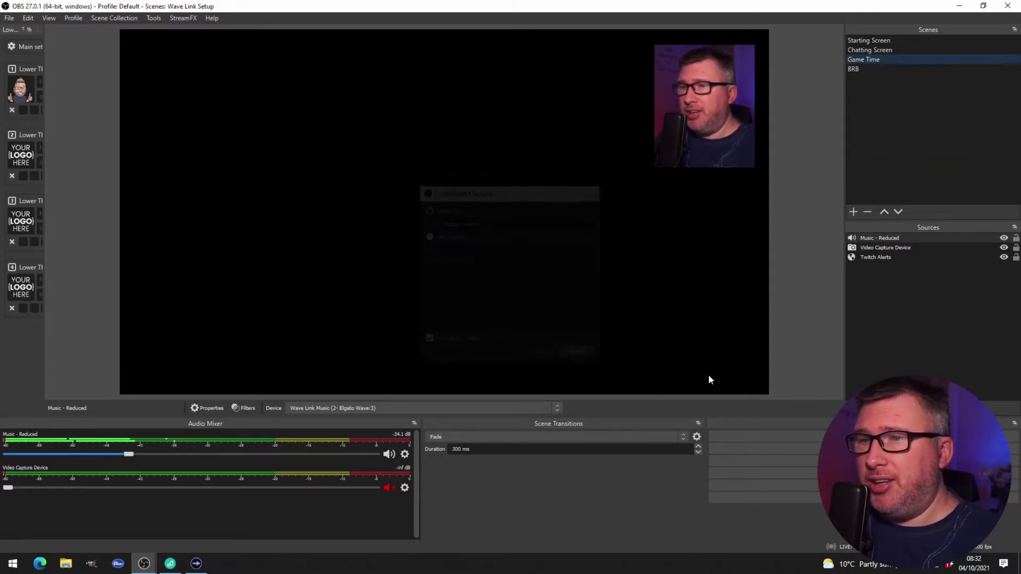
left_click(853, 408)
left_click(900, 134)
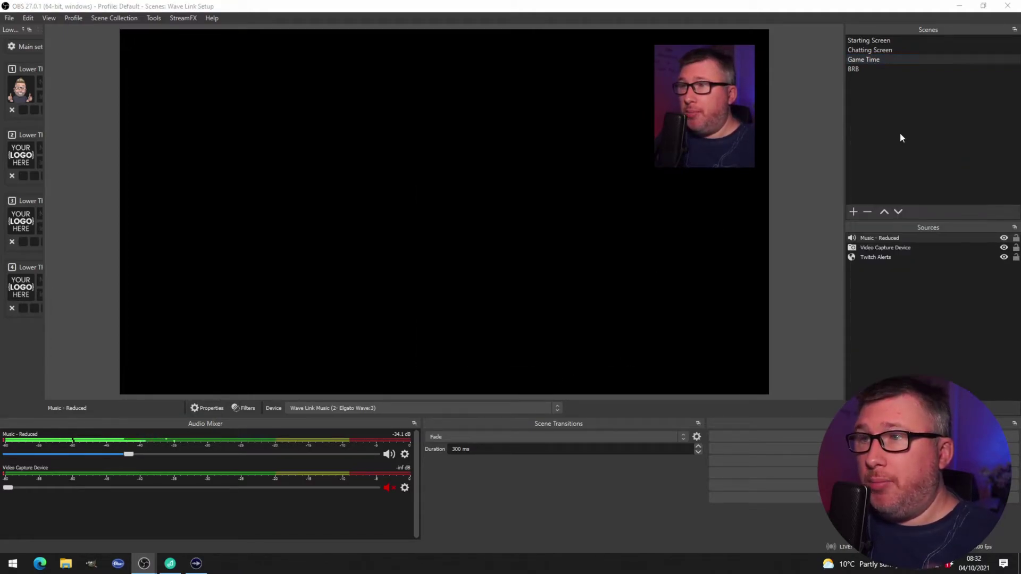
left_click(431, 249)
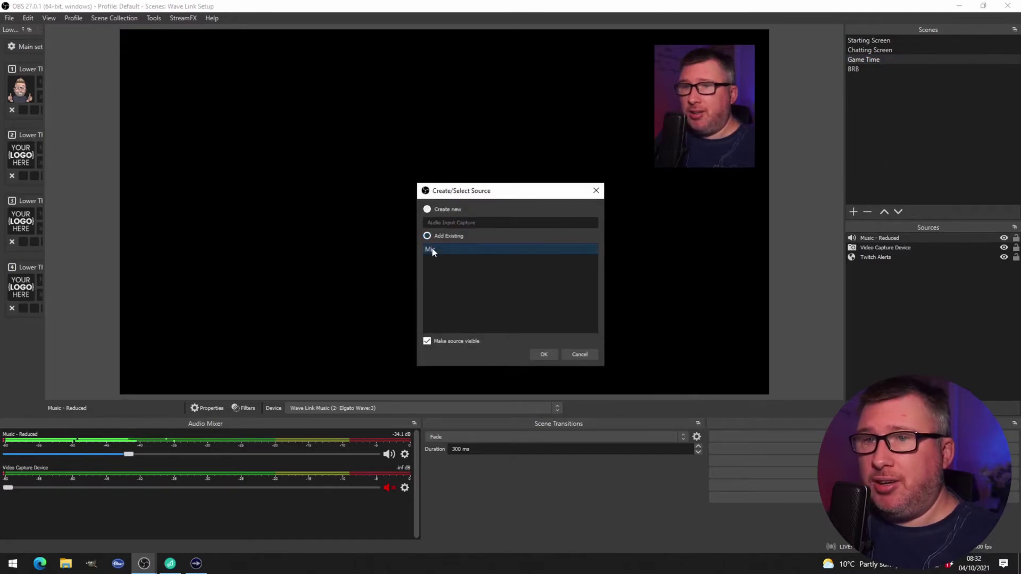
left_click(533, 354)
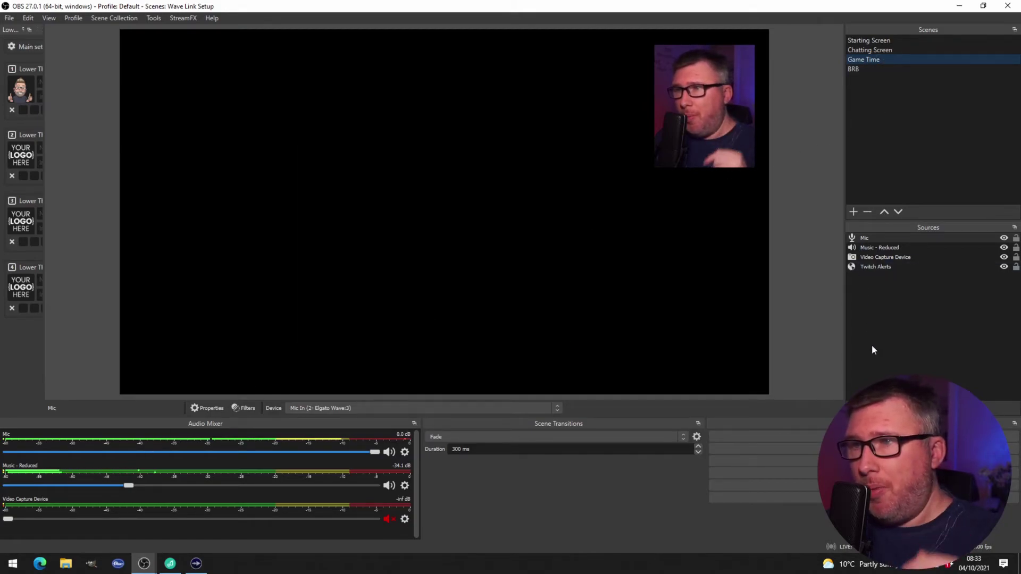
Step: Add an Audio Output Capture named 'System' fed by Wave Link System
left_click(853, 212)
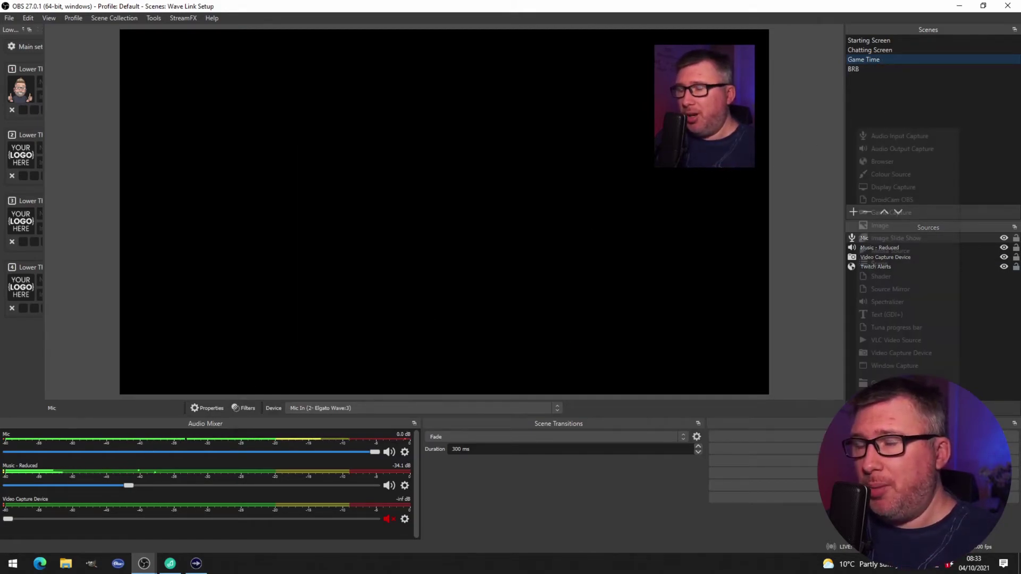
left_click(891, 153)
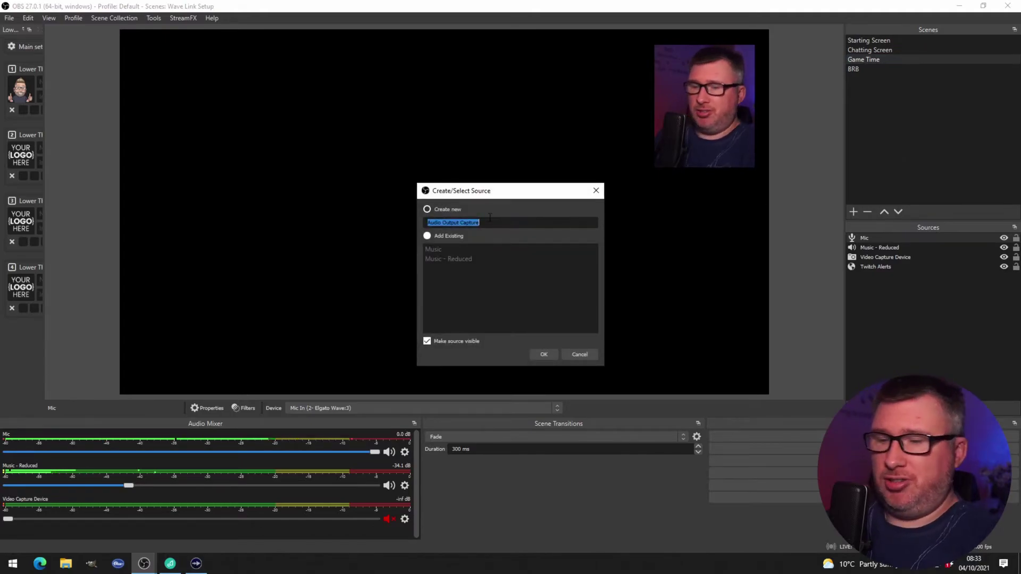
type("System")
key("Return")
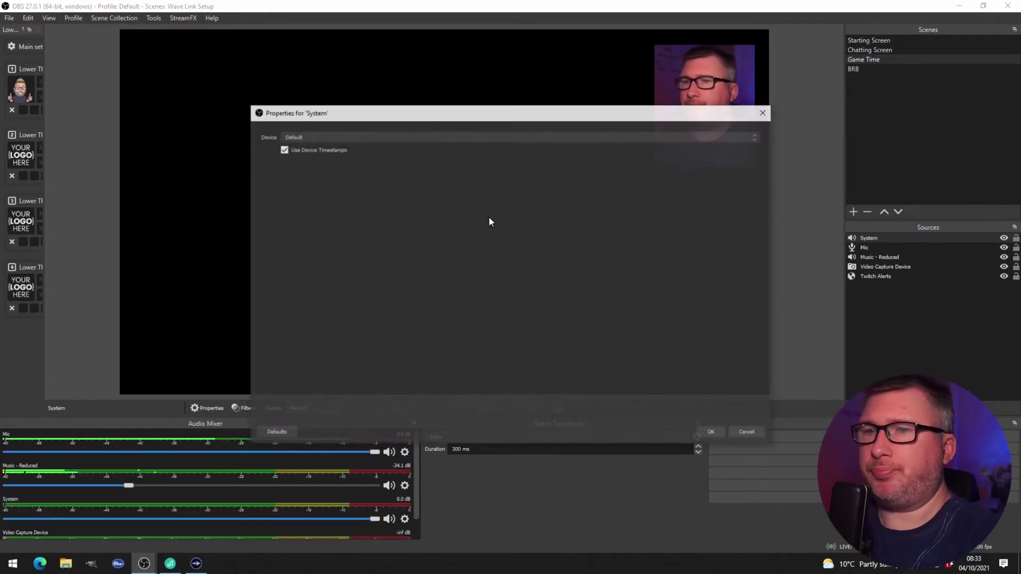
left_click(385, 136)
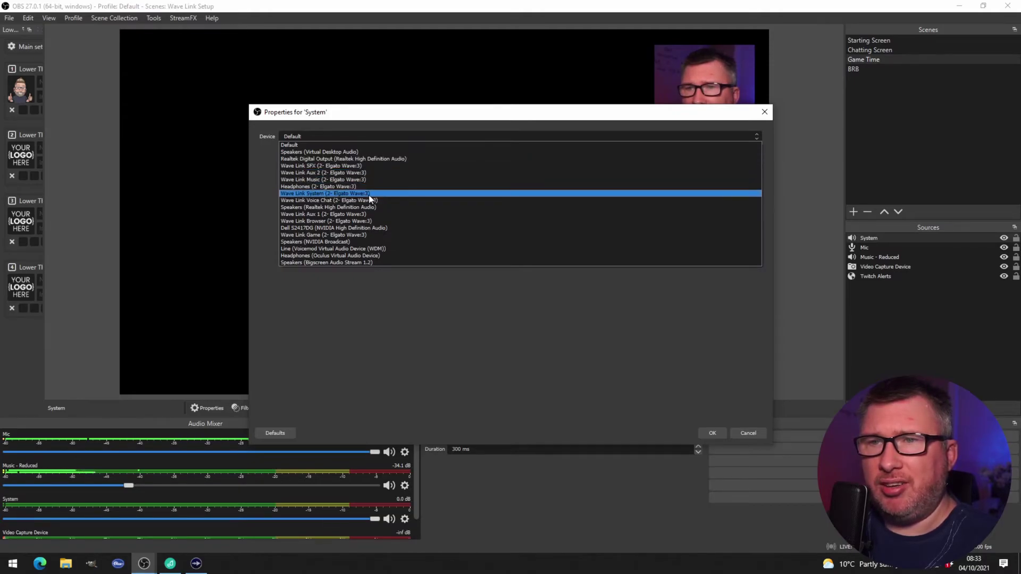
left_click(369, 195)
key("Return")
Step: Add an Audio Output Capture named 'Discord' fed by Wave Link Voice Chat
left_click(853, 212)
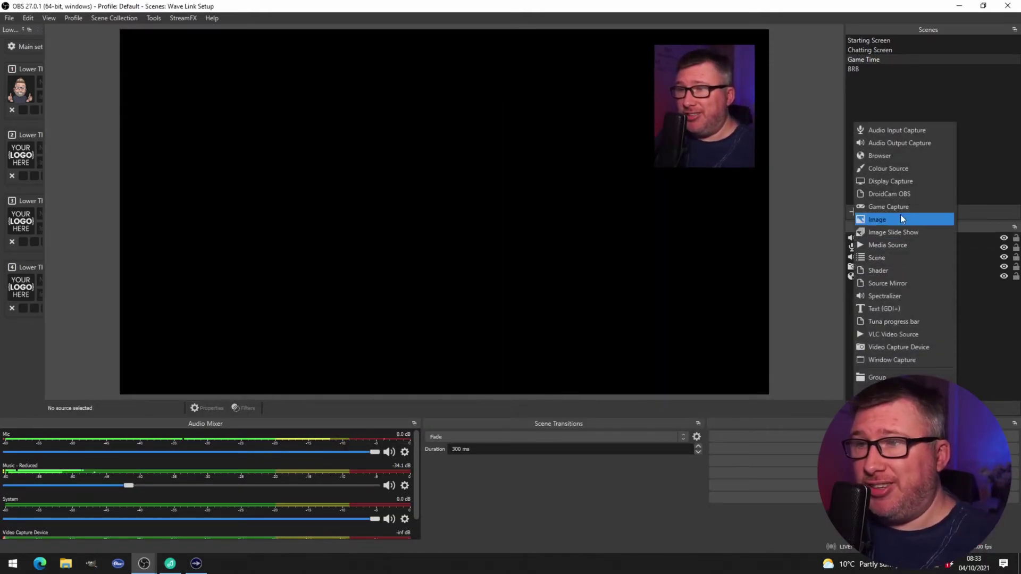
left_click(901, 144)
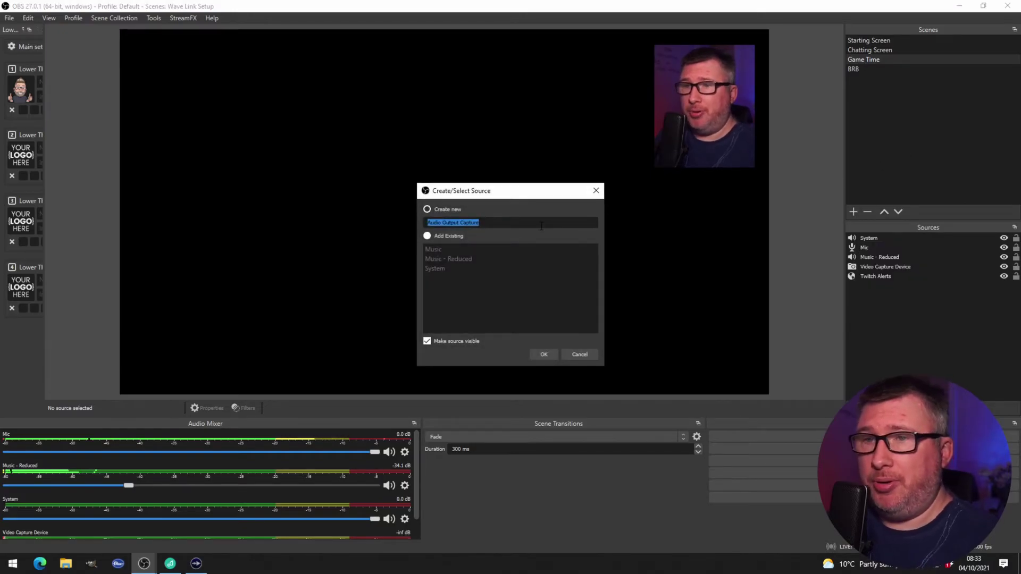
type("Discord")
key("Return")
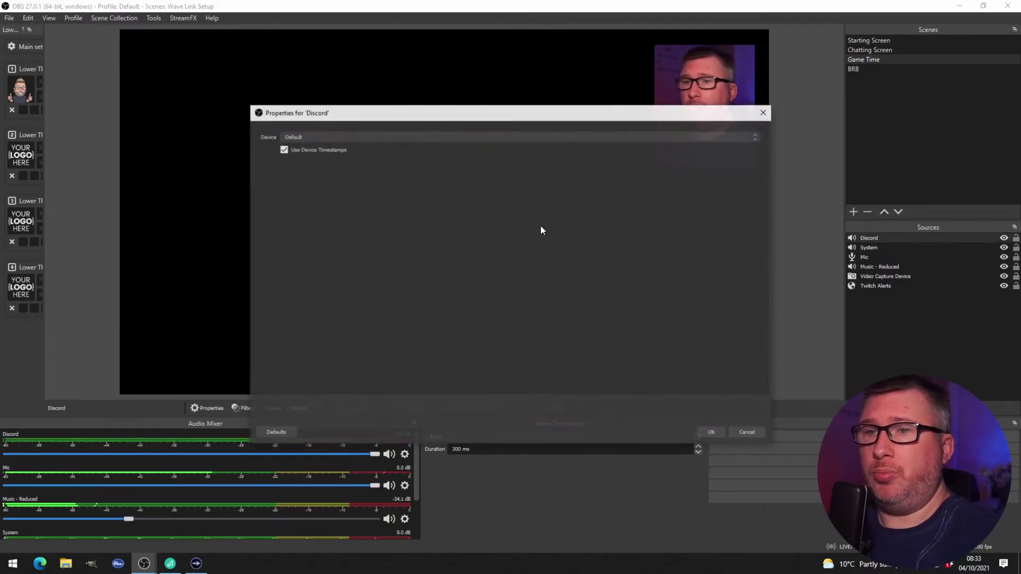
left_click(319, 137)
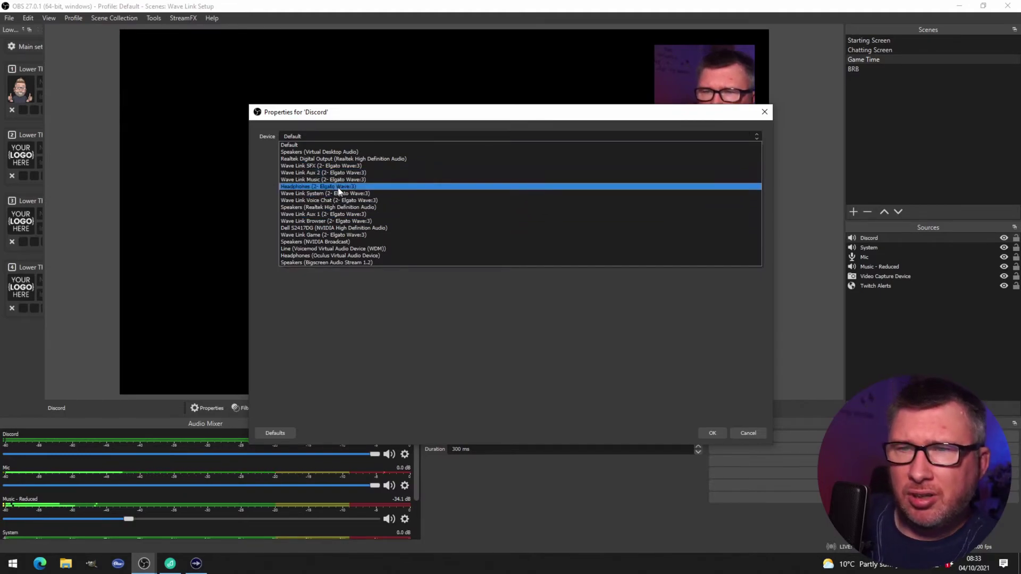
left_click(335, 200)
left_click(712, 433)
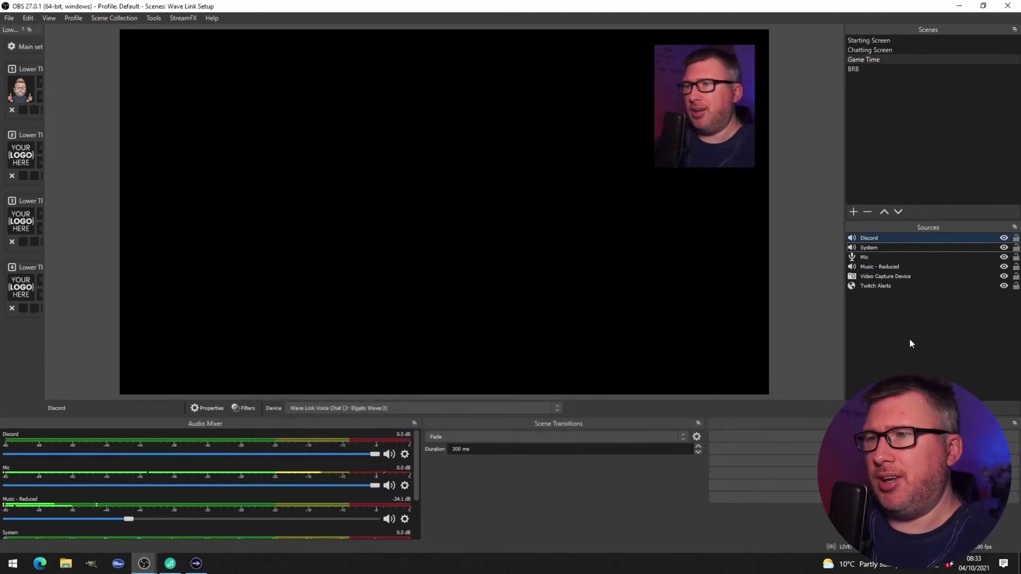
left_click(909, 338)
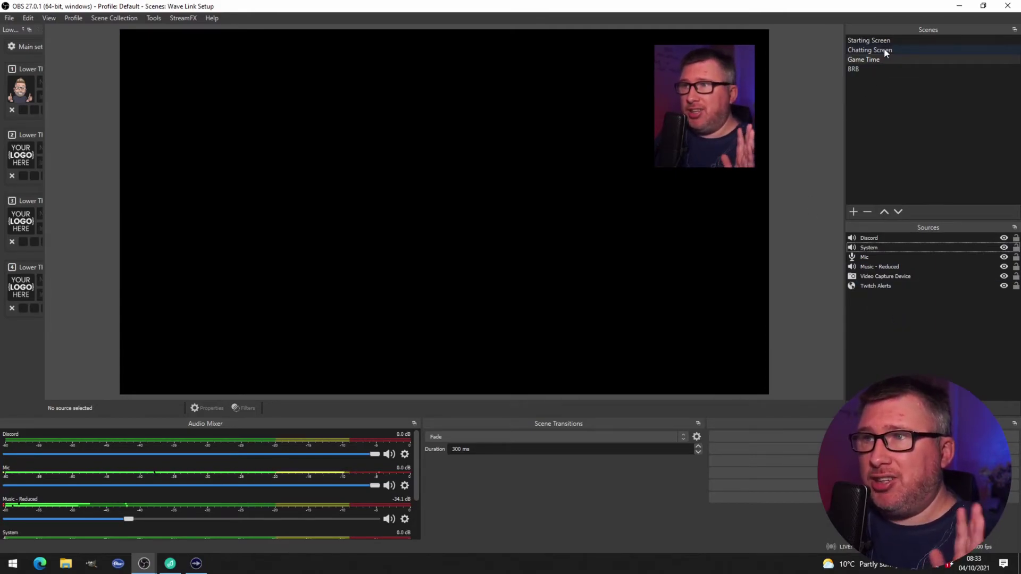
Step: Review the audio sources in the Starting Screen, Chatting Screen and Game Time scenes
key("F1")
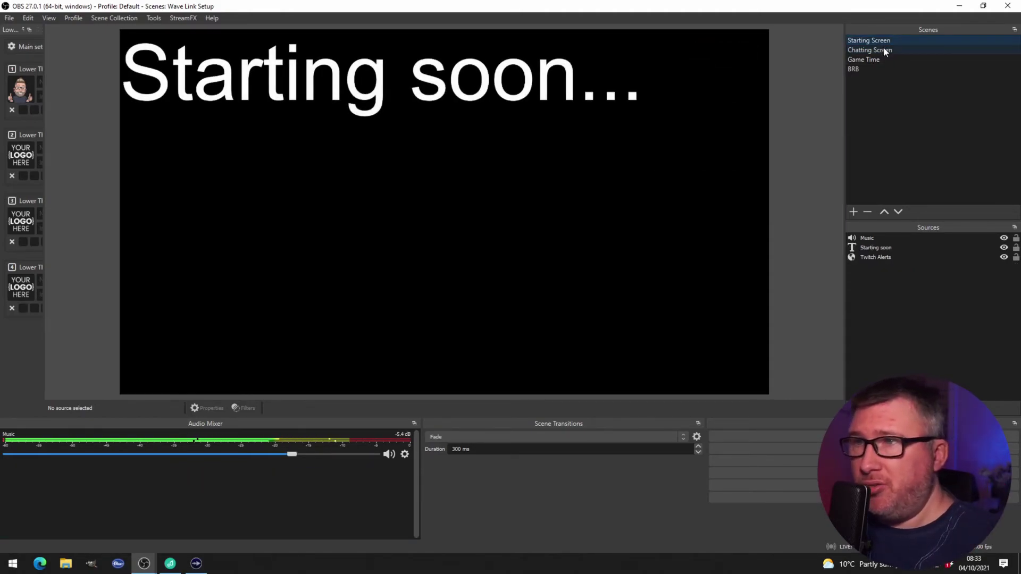
left_click(884, 50)
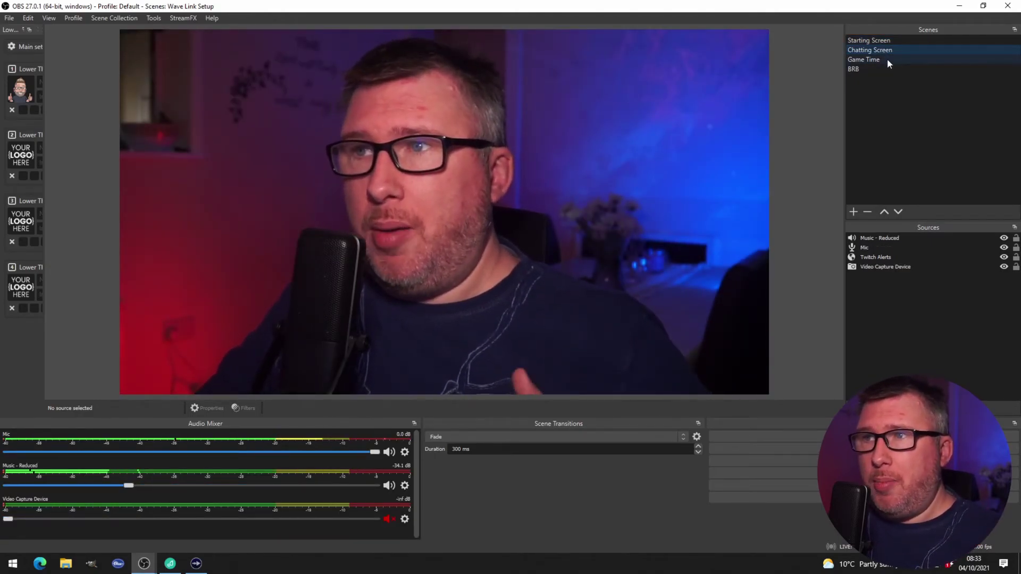
left_click(887, 60)
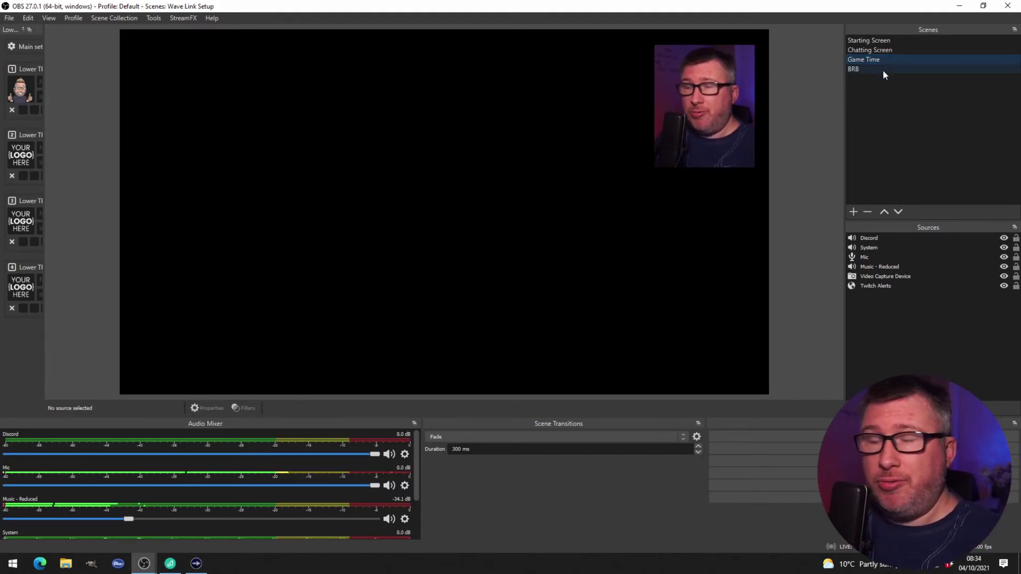
Step: Make Wave Link System the Windows default output device, then close Settings and return to OBS
key("alt+Tab")
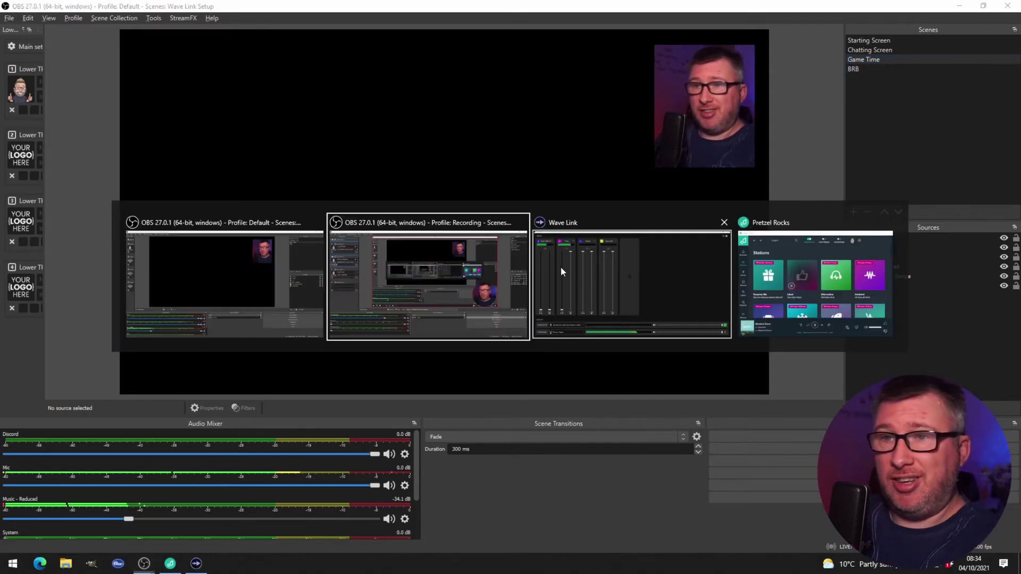
left_click(596, 264)
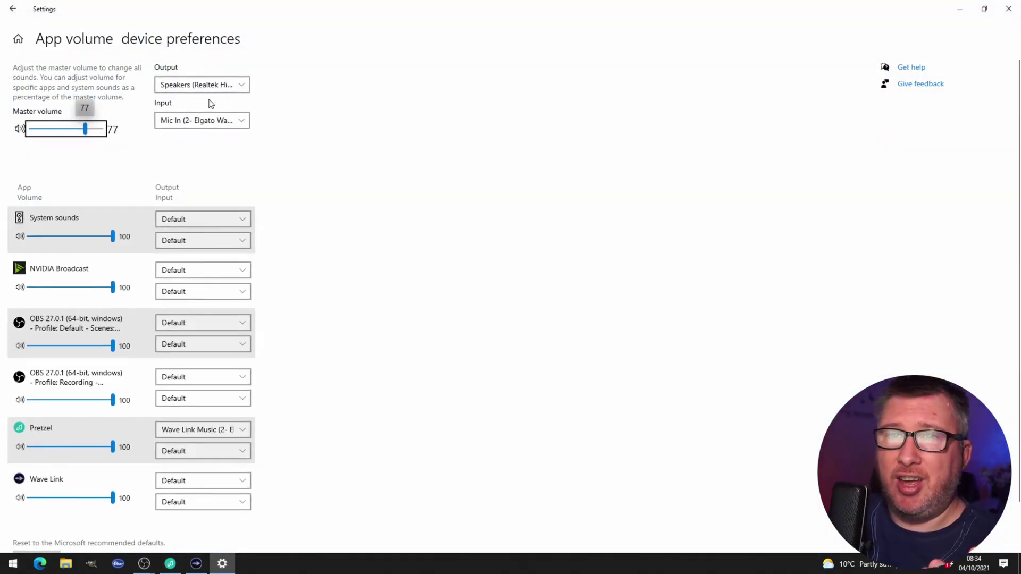
scroll(157, 417, "down", 2)
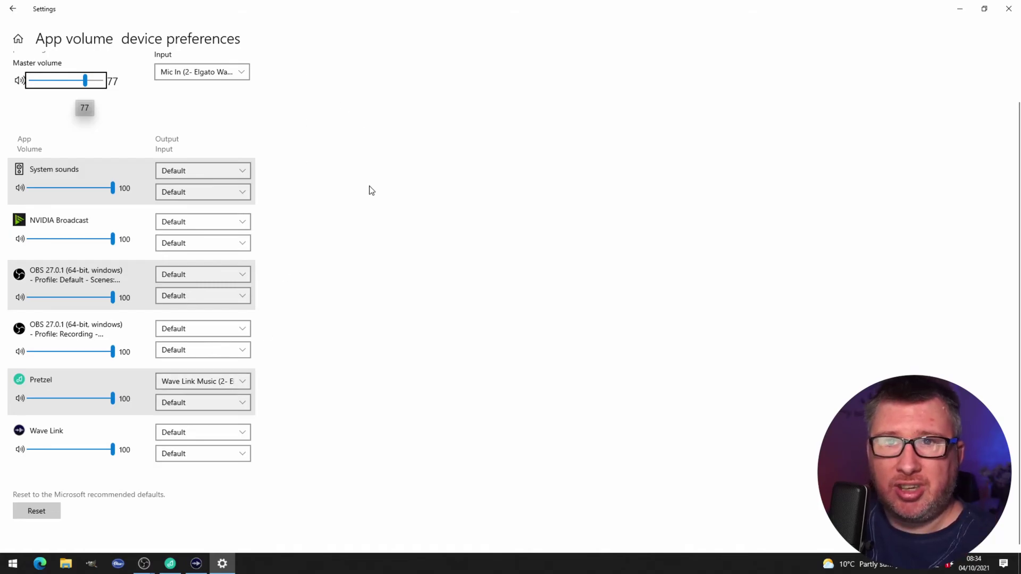
scroll(370, 191, "up", 2)
left_click(226, 85)
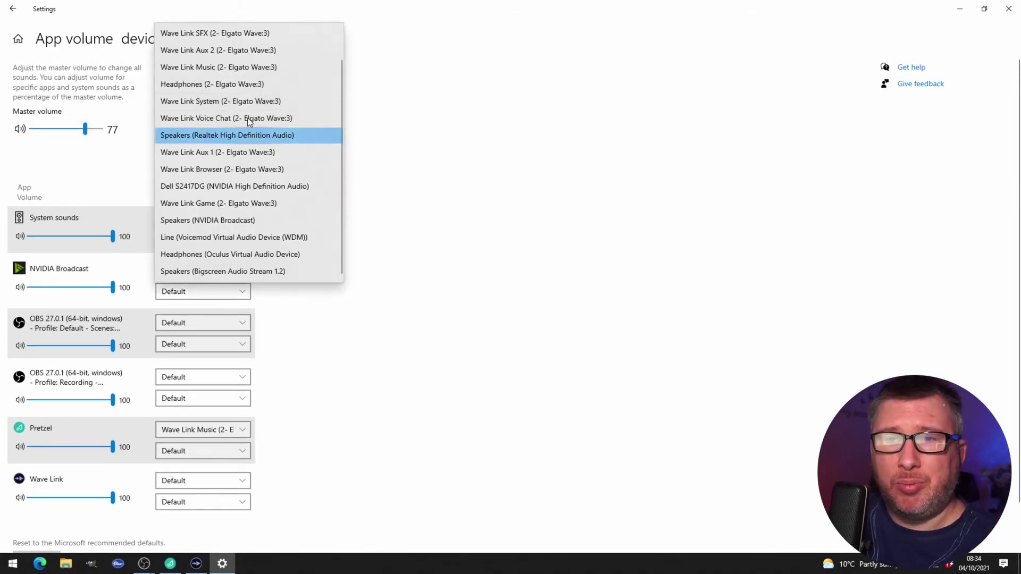
left_click(237, 104)
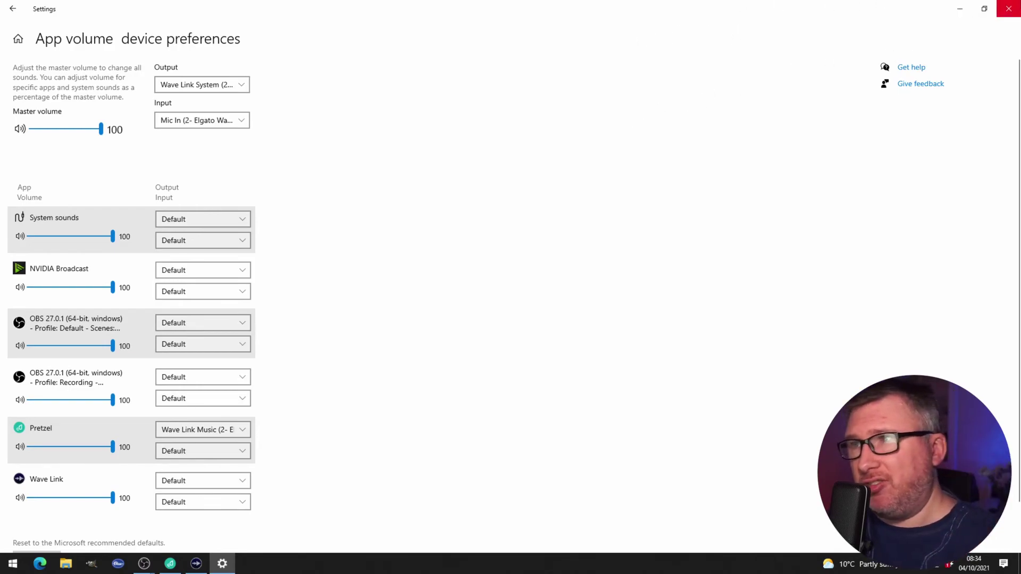
left_click(1008, 8)
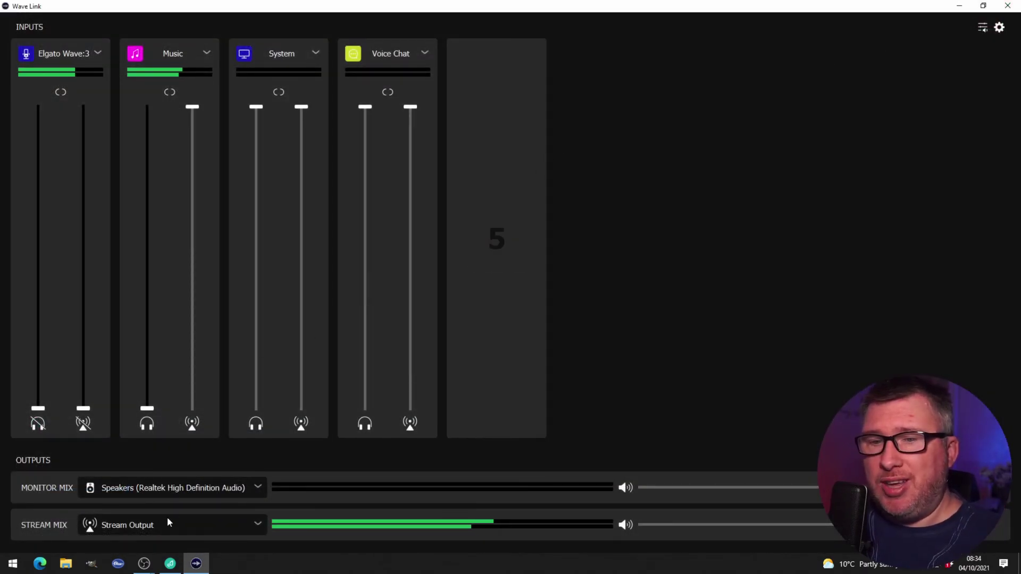
mouse_move(144, 563)
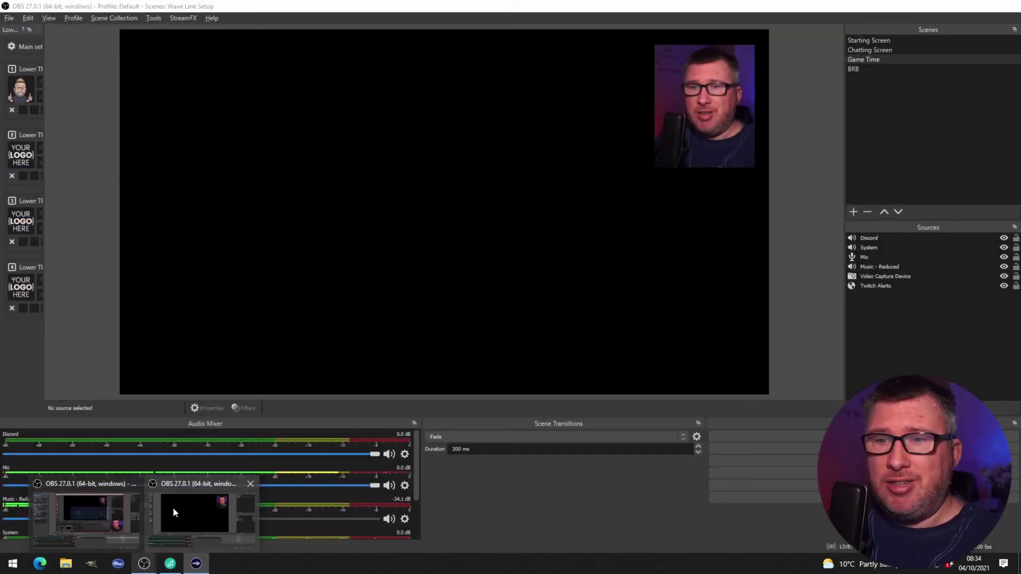
left_click(173, 507)
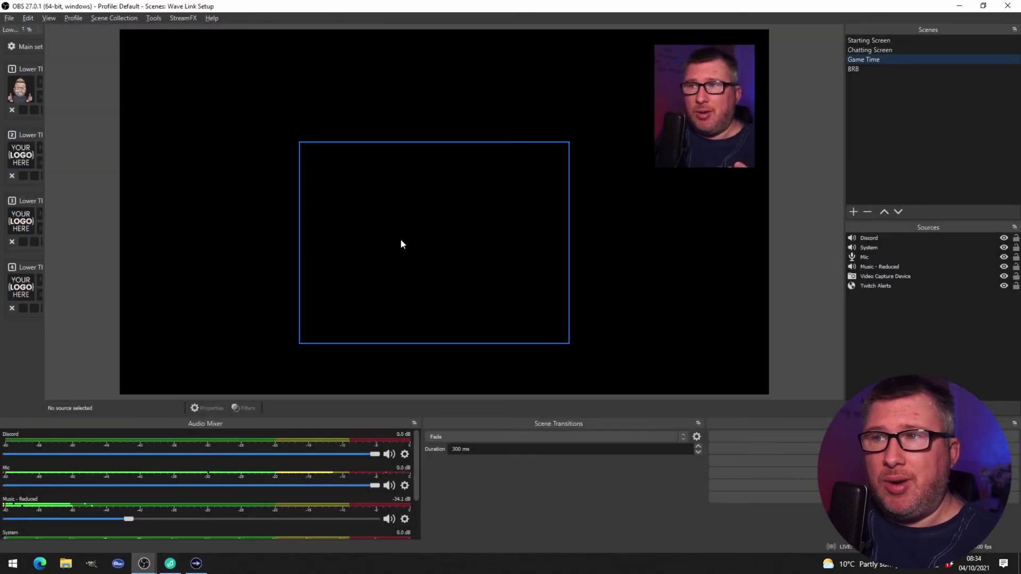